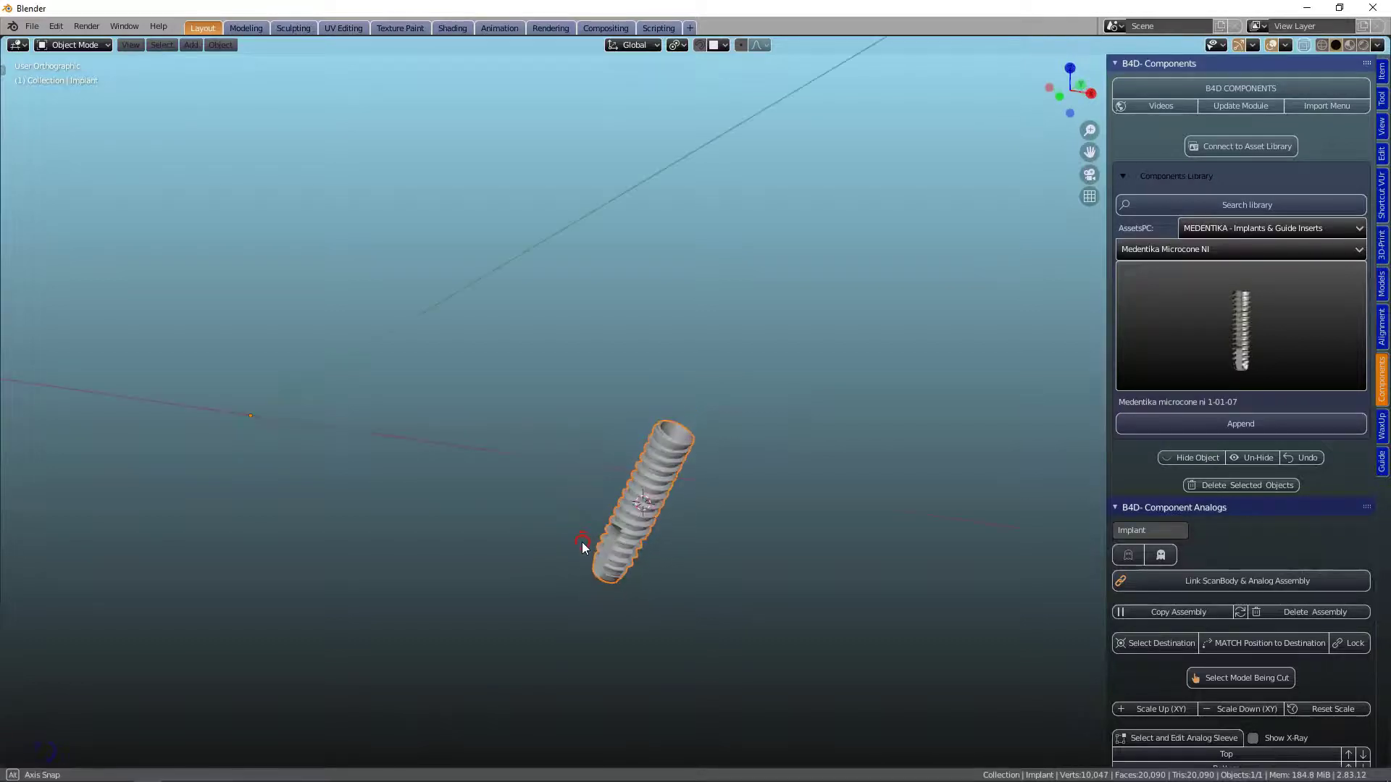
Step: Select the imported implant and show its transform values in the Item tab
{"action": "left_click", "coordinate": [614, 516]}
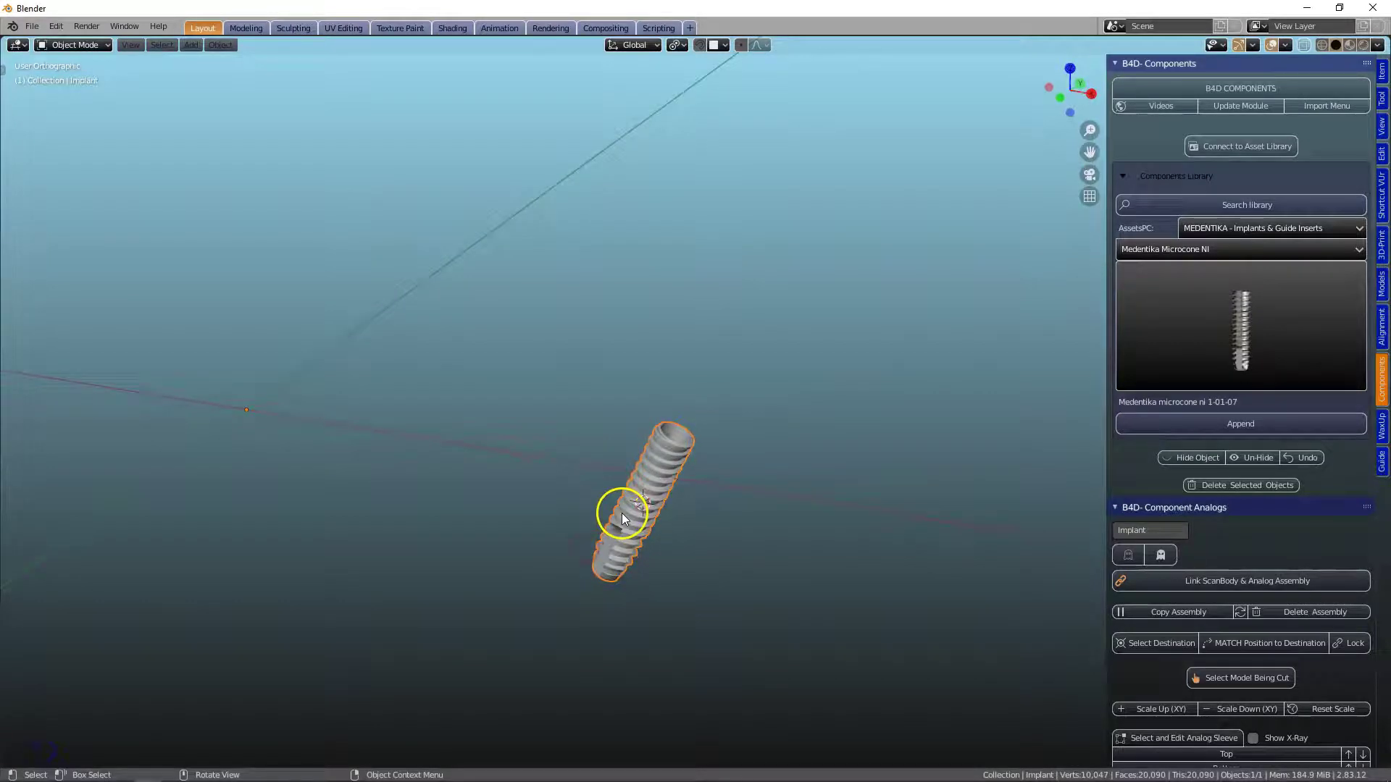
{"action": "middle_click_drag", "start_coordinate": [910, 502], "coordinate": [915, 470]}
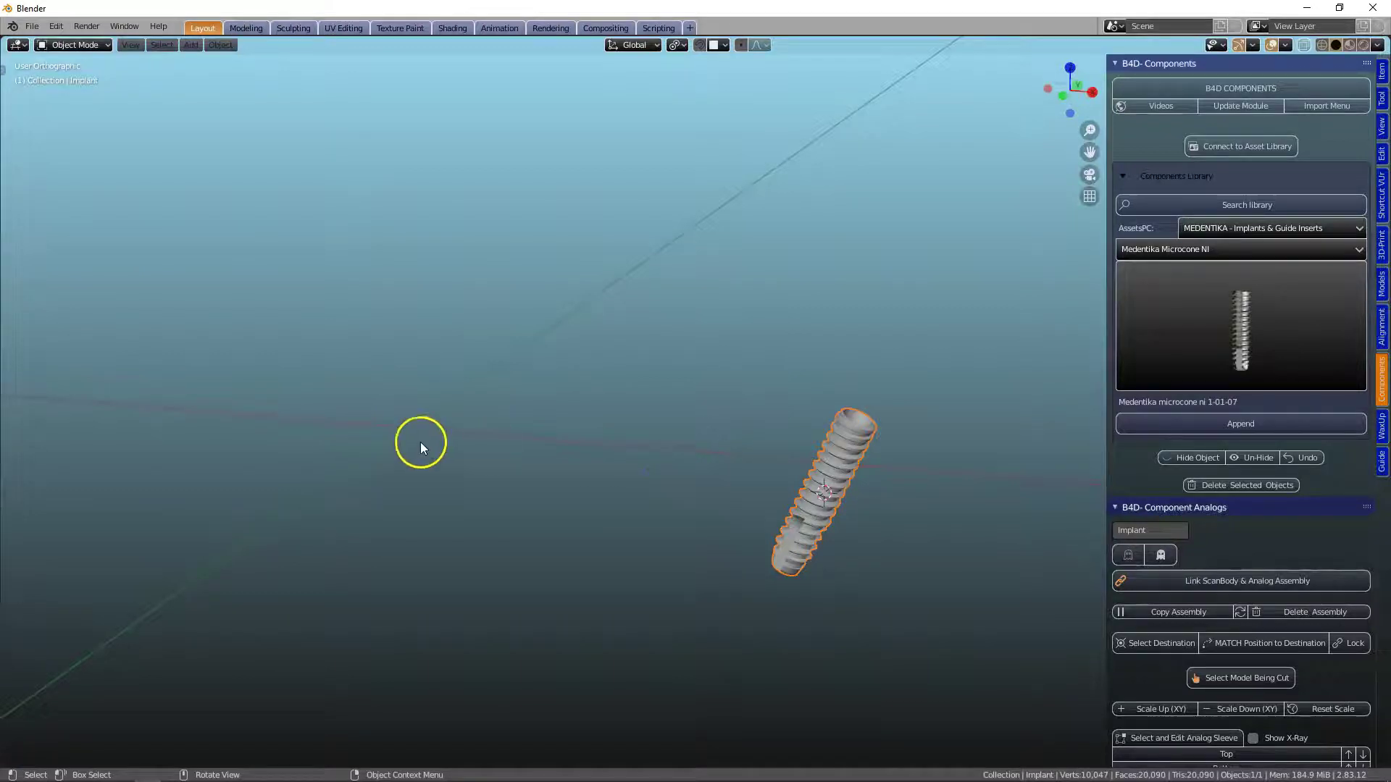
{"action": "scroll", "coordinate": [421, 442], "scroll_direction": "up", "scroll_amount": 2}
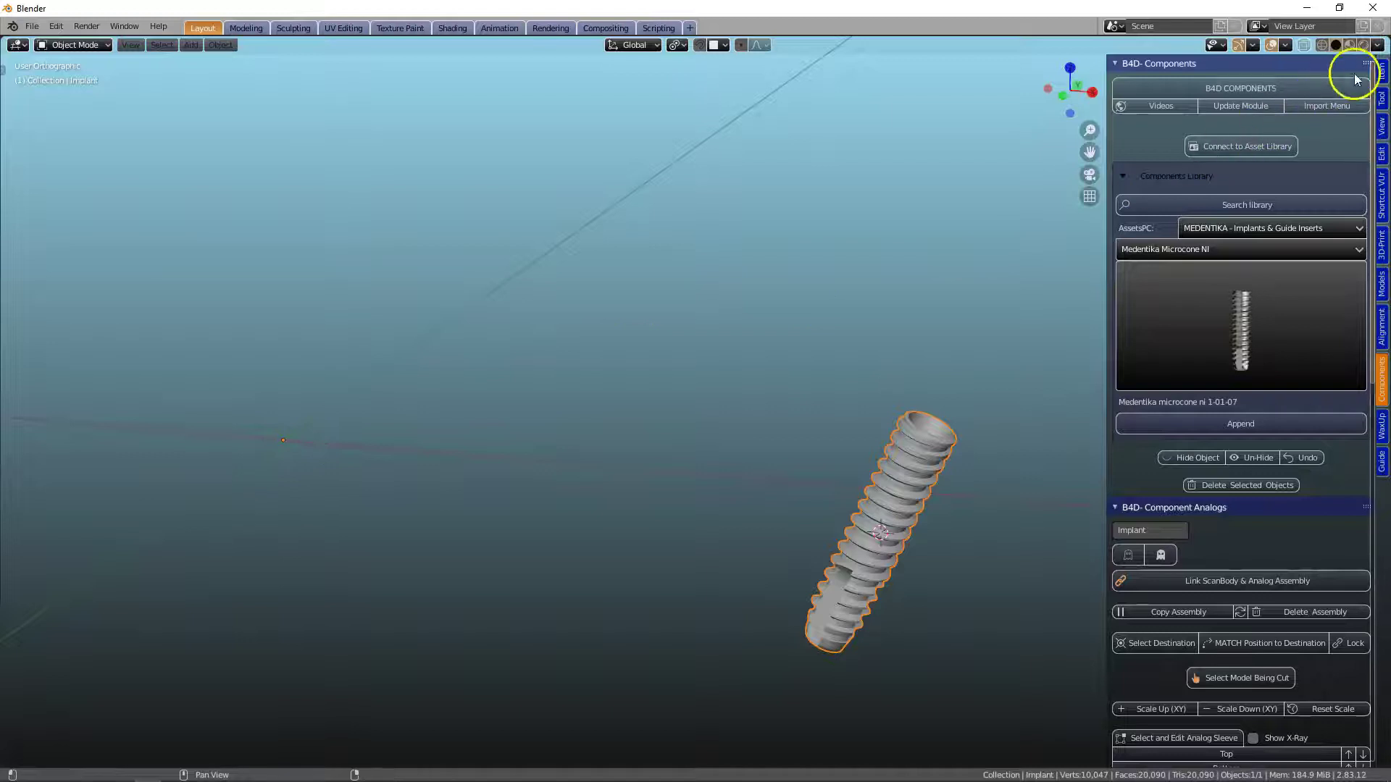
{"action": "left_click", "coordinate": [1382, 70]}
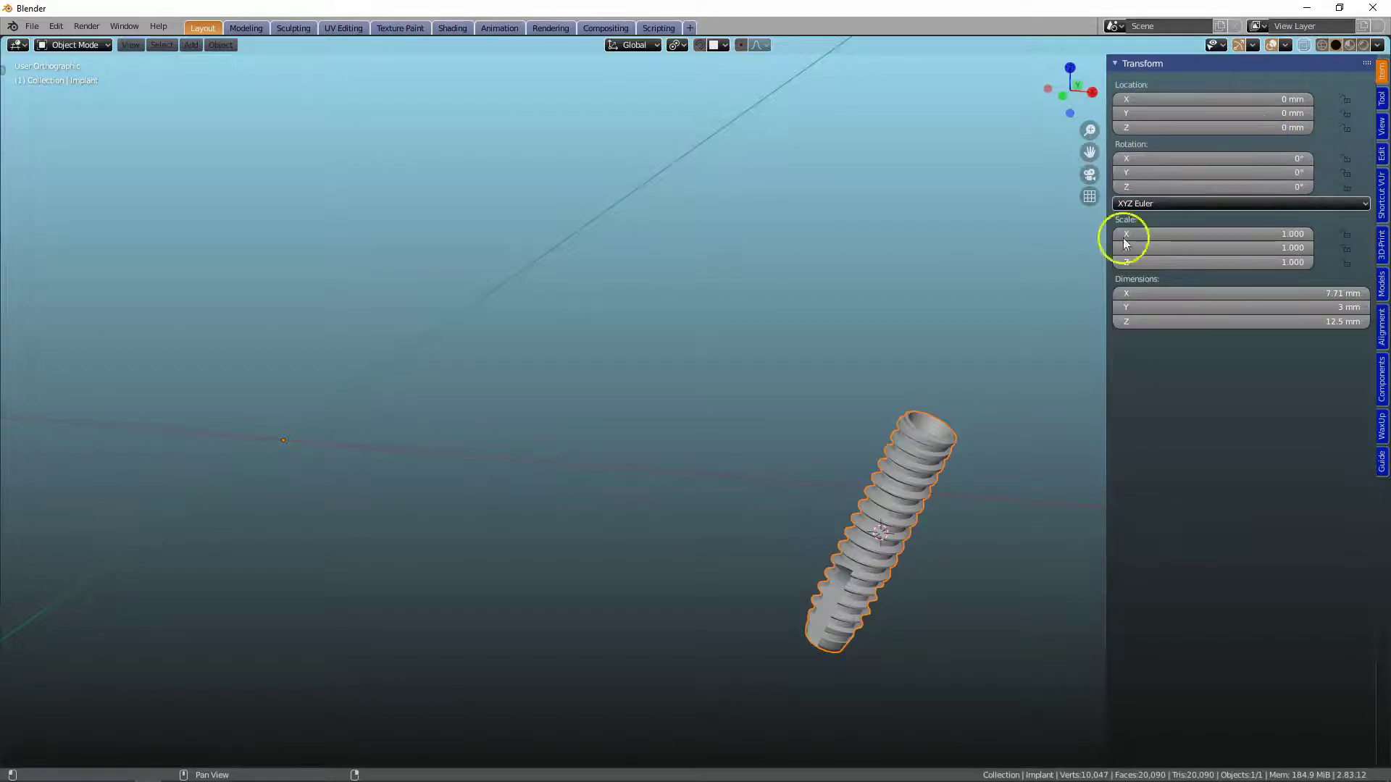
{"action": "mouse_move", "coordinate": [902, 464]}
{"action": "middle_mouse_down"}
{"action": "mouse_move", "coordinate": [868, 487]}
{"action": "mouse_move", "coordinate": [896, 472]}
{"action": "middle_mouse_up"}
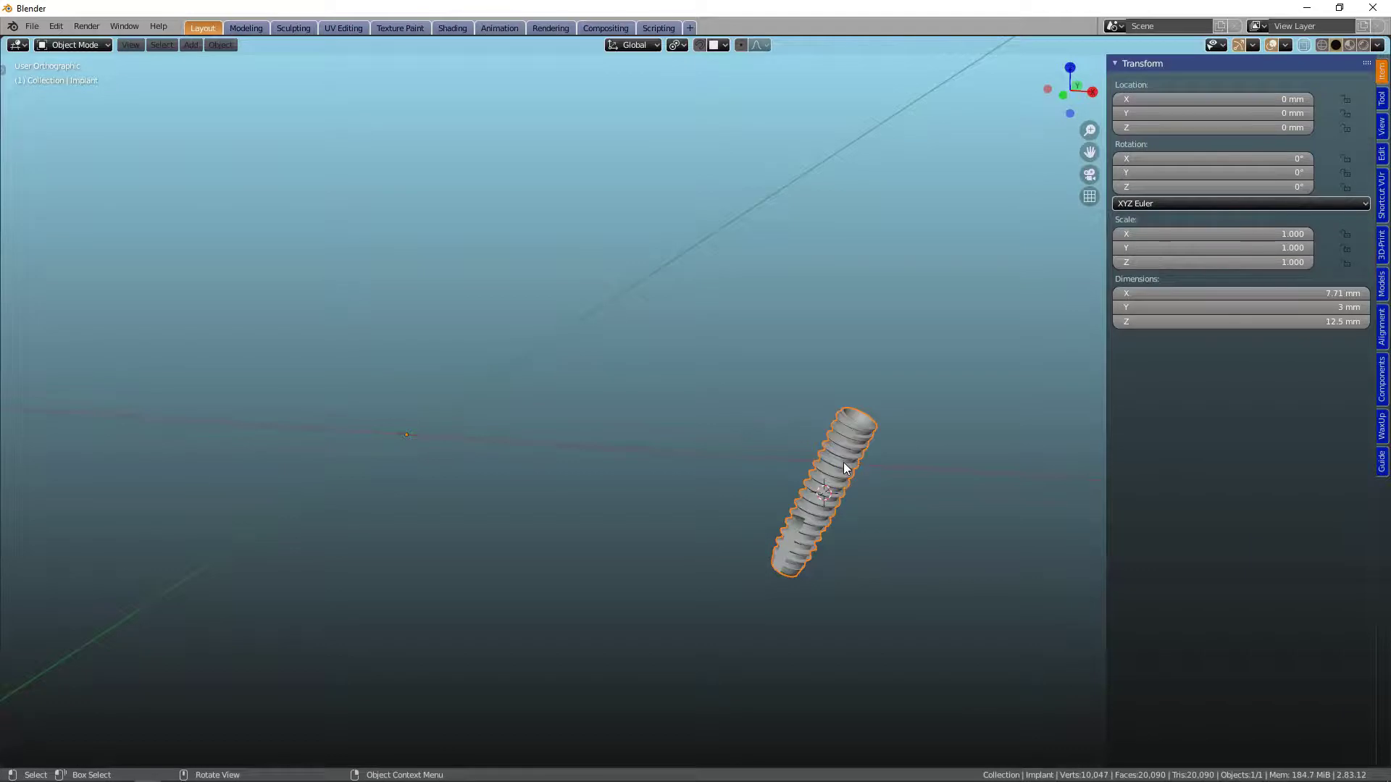
Step: Test-move and rotate the implant, then return it to zero location and rotation
{"action": "mouse_move", "coordinate": [844, 462]}
{"action": "left_mouse_down"}
{"action": "mouse_move", "coordinate": [850, 398]}
{"action": "mouse_move", "coordinate": [770, 357]}
{"action": "mouse_move", "coordinate": [829, 442]}
{"action": "left_mouse_up"}
{"action": "left_click", "coordinate": [830, 441]}
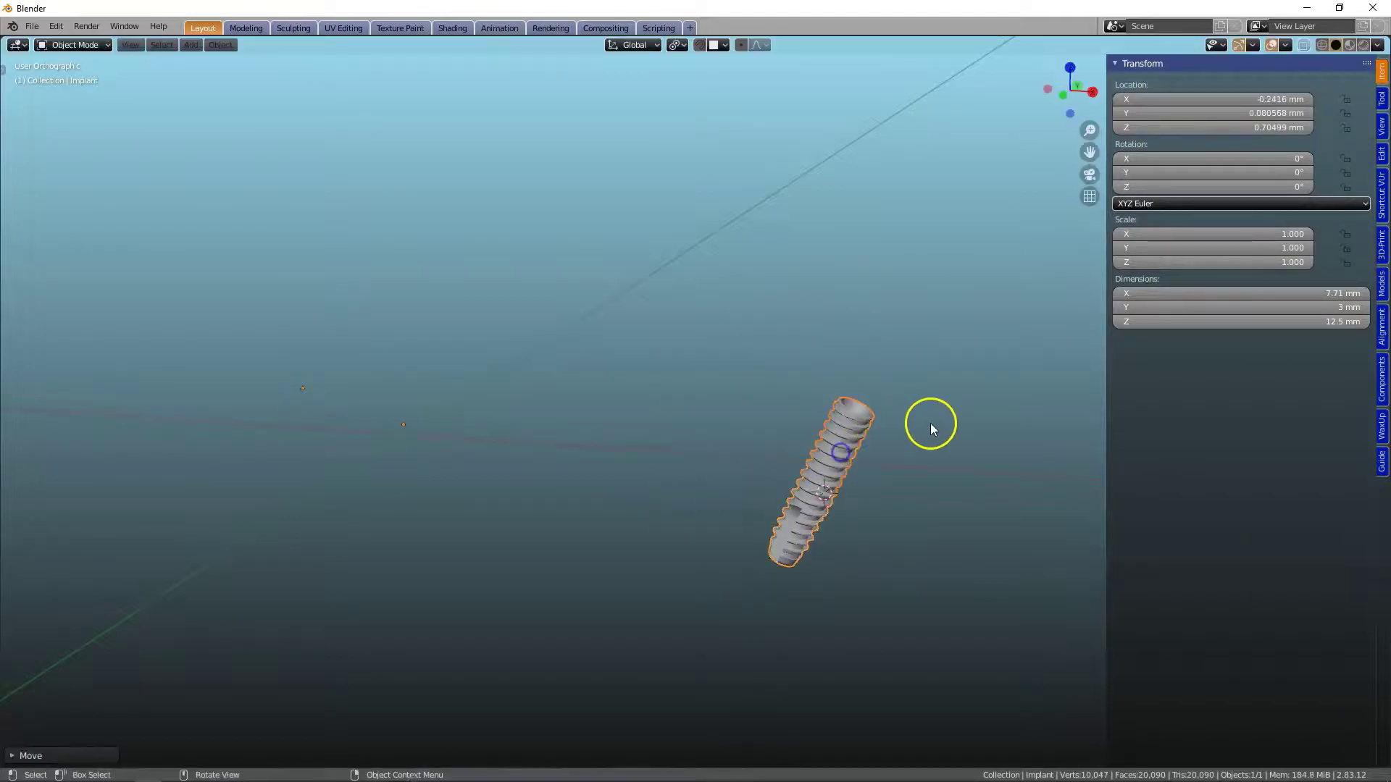
{"action": "key", "text": "r"}
{"action": "left_click", "coordinate": [860, 262]}
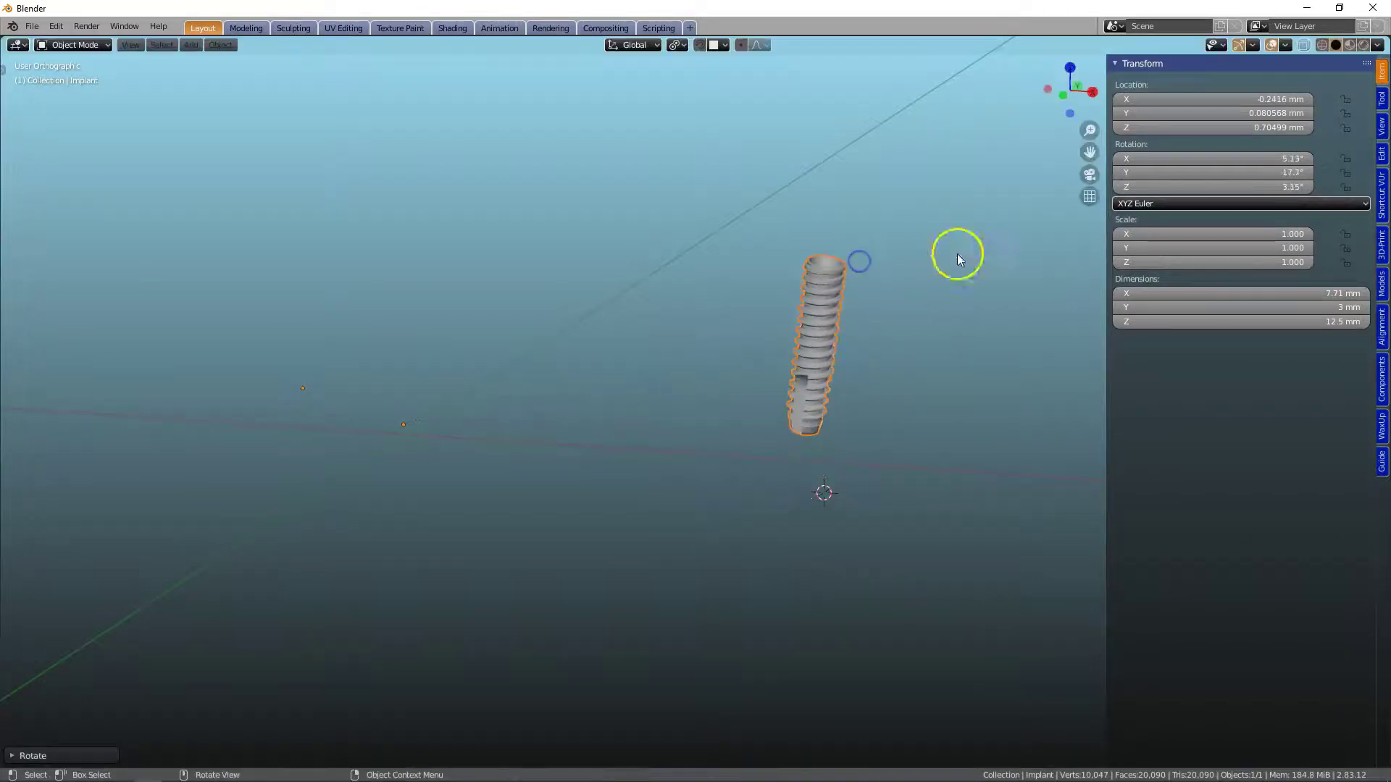
{"action": "key", "text": "ctrl+z"}
{"action": "key", "text": "ctrl+z"}
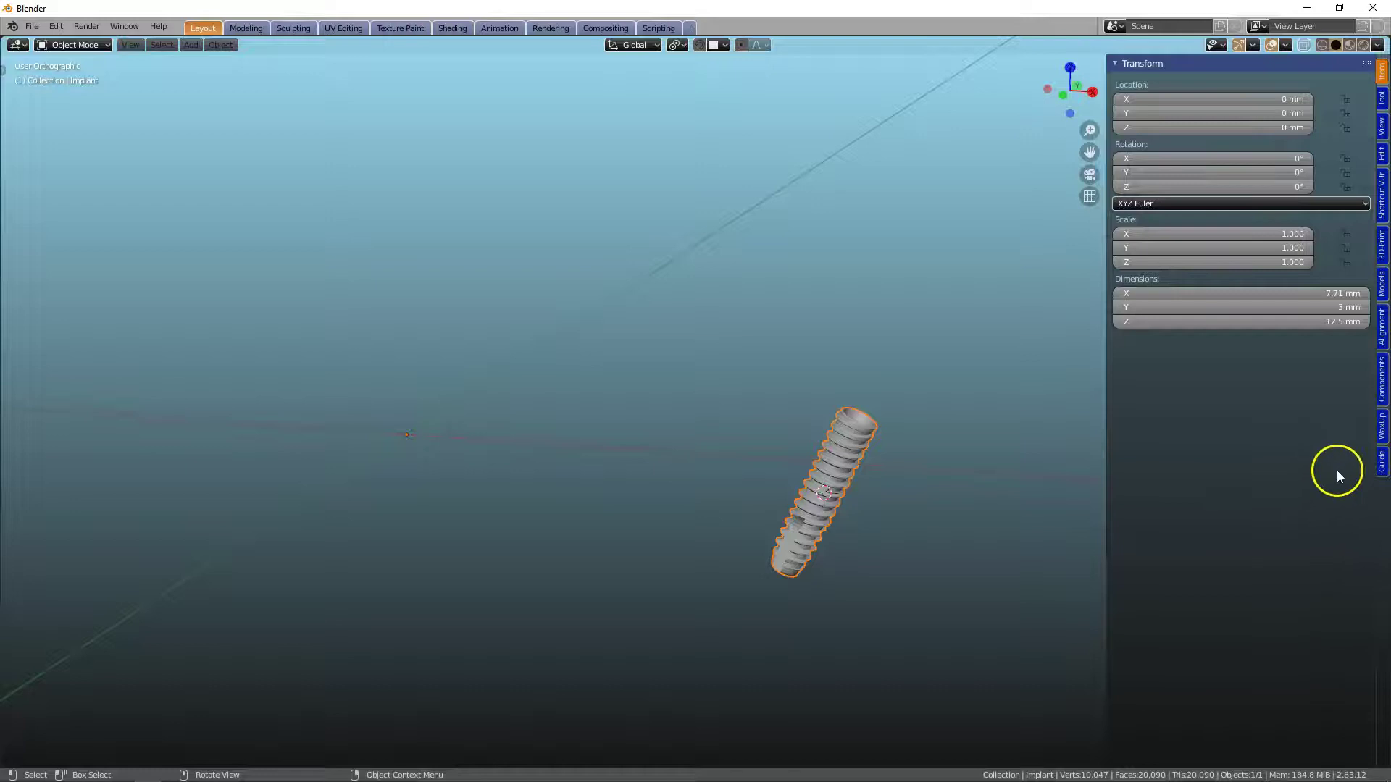
{"action": "left_click", "coordinate": [1383, 464]}
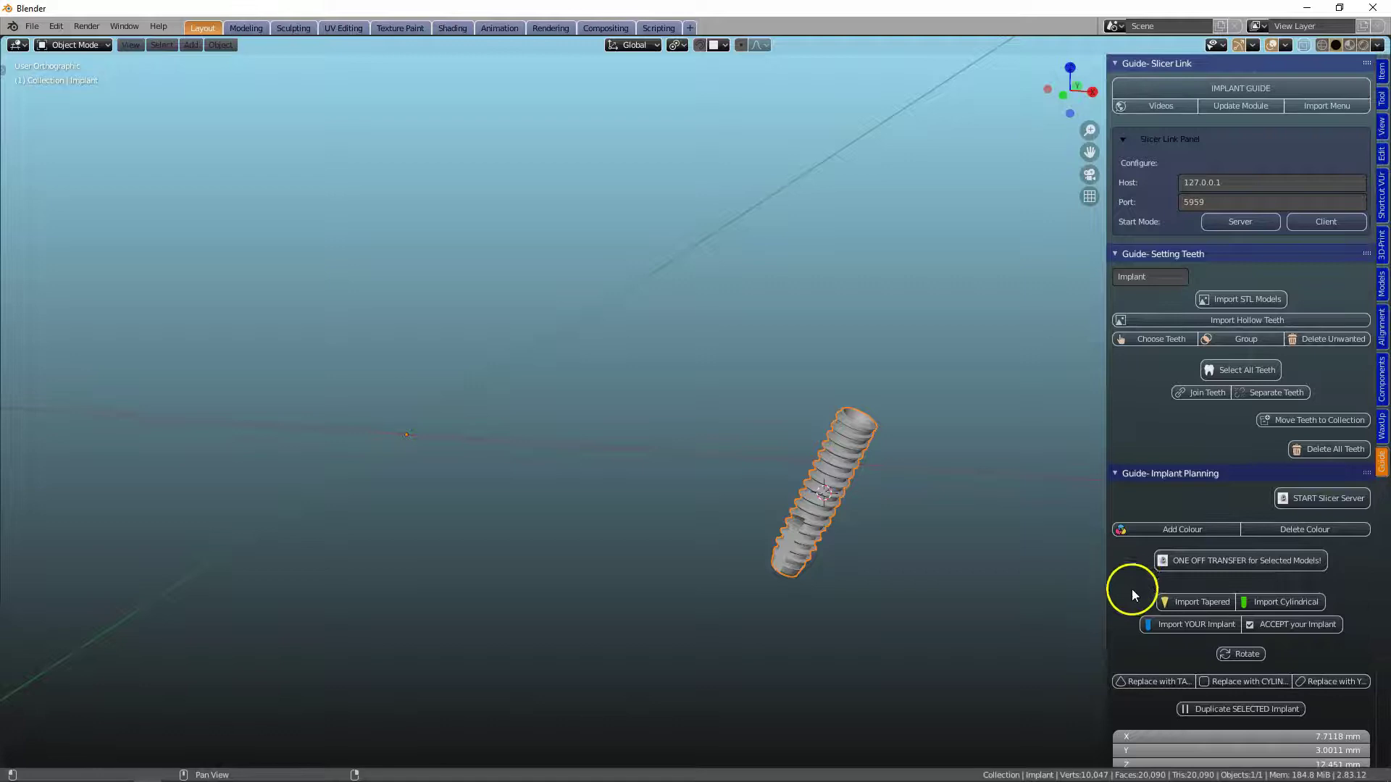
Step: Import the tapered implant with guide sleeve, test-move and rotate it, then clear it back to the origin
{"action": "left_click", "coordinate": [1191, 603]}
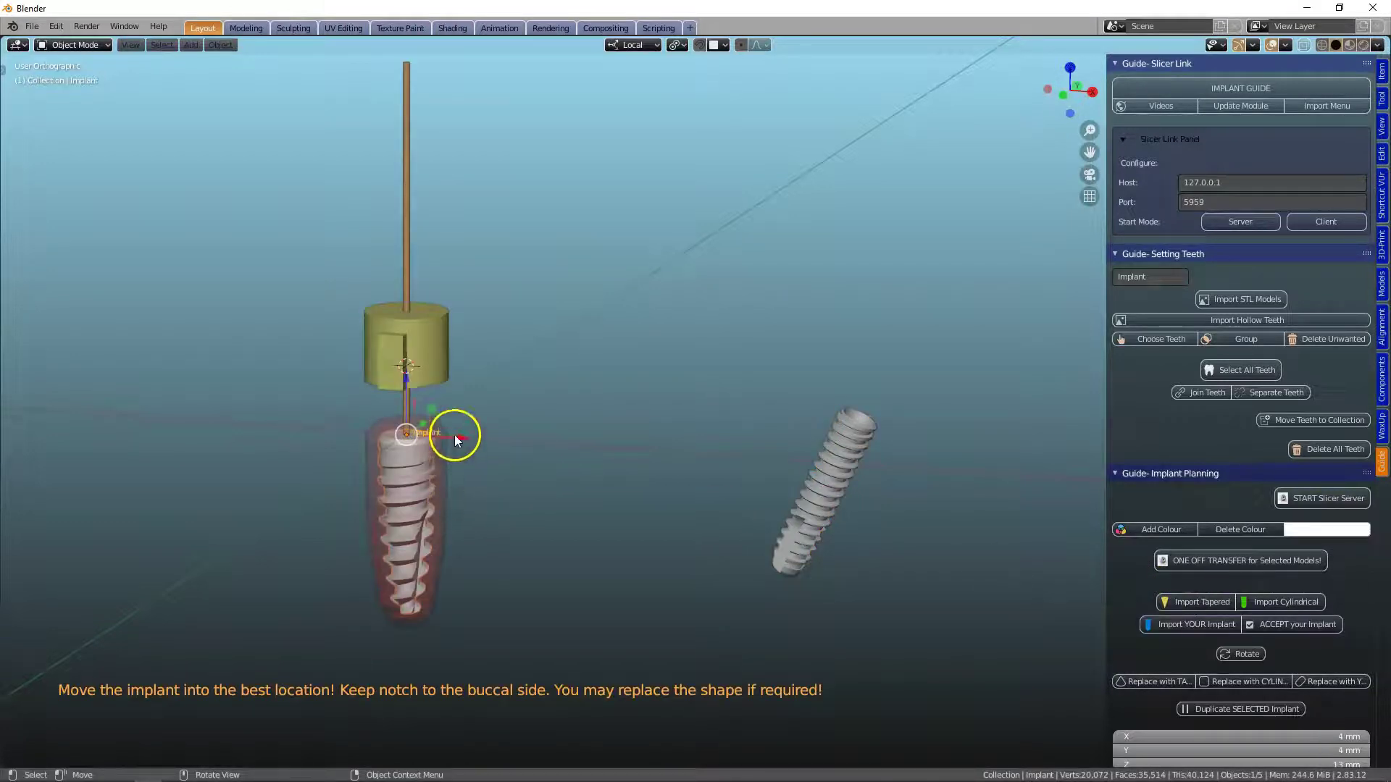
{"action": "left_click", "coordinate": [1382, 71]}
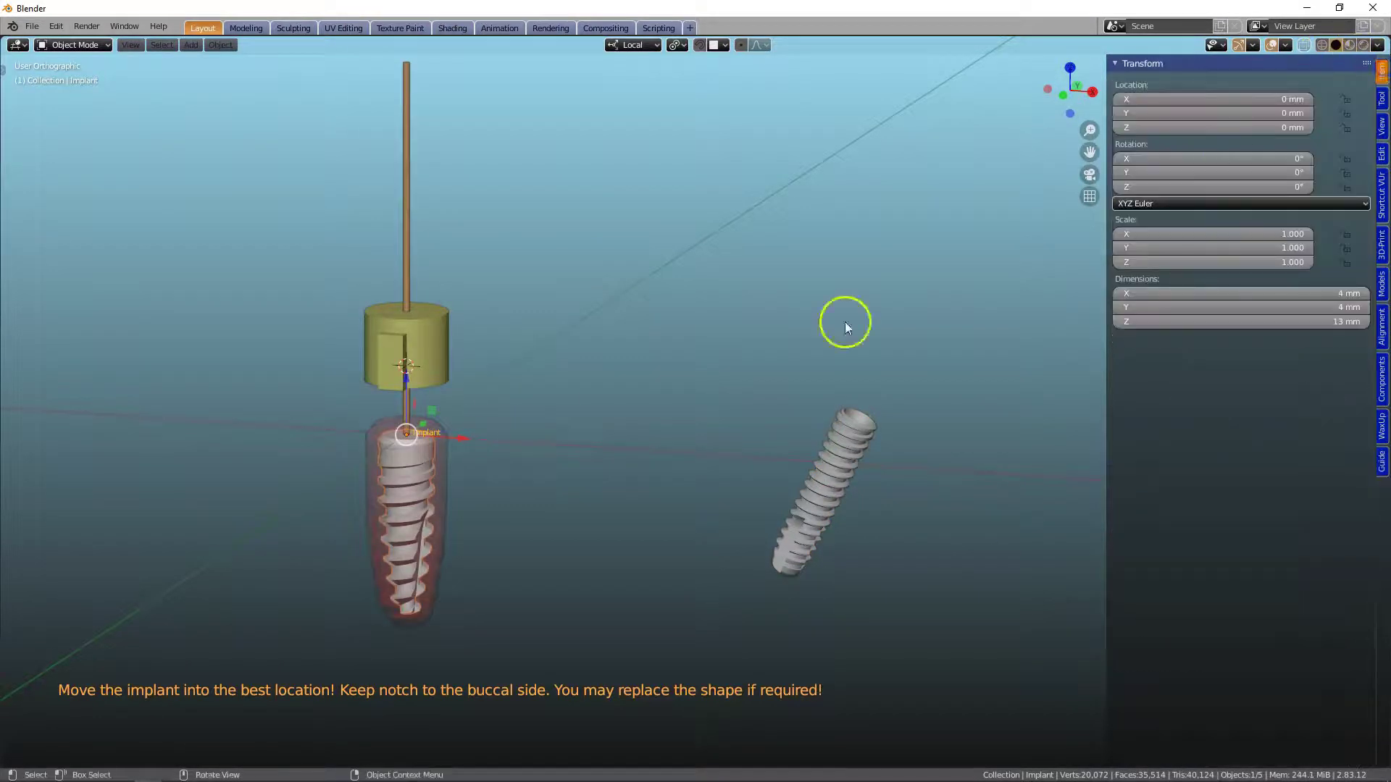
{"action": "left_click_drag", "start_coordinate": [462, 437], "coordinate": [588, 459]}
{"action": "key", "text": "r"}
{"action": "left_click", "coordinate": [695, 420]}
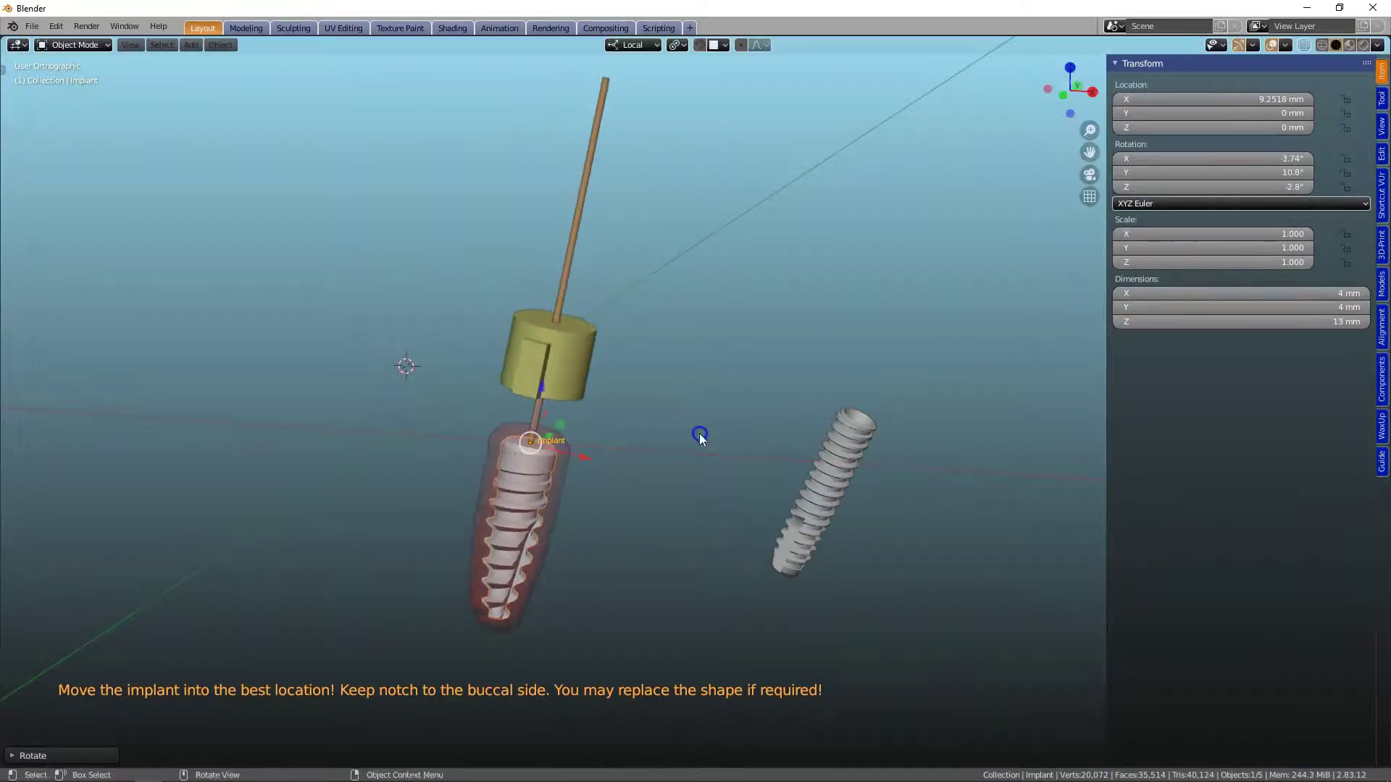
{"action": "left_click_drag", "start_coordinate": [552, 407], "coordinate": [556, 345]}
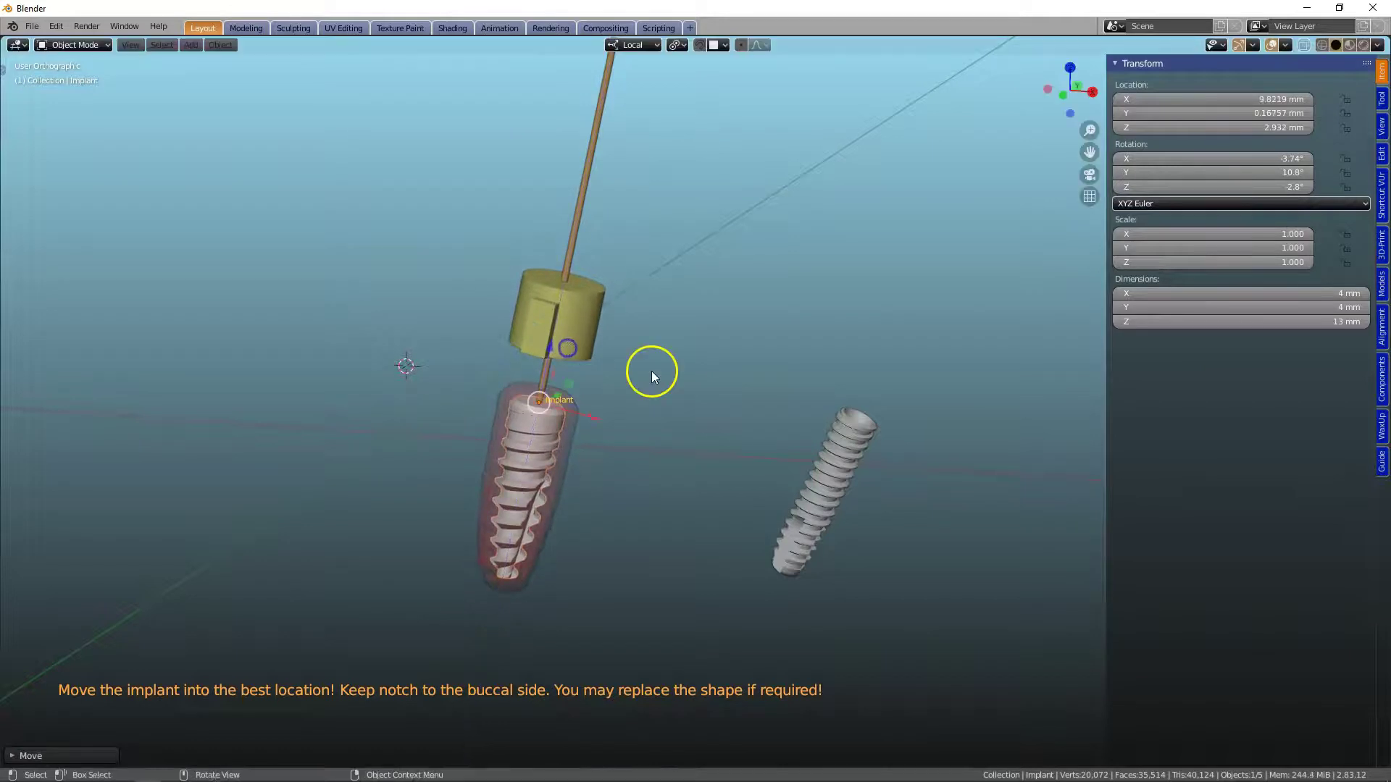
{"action": "key", "text": "alt+r"}
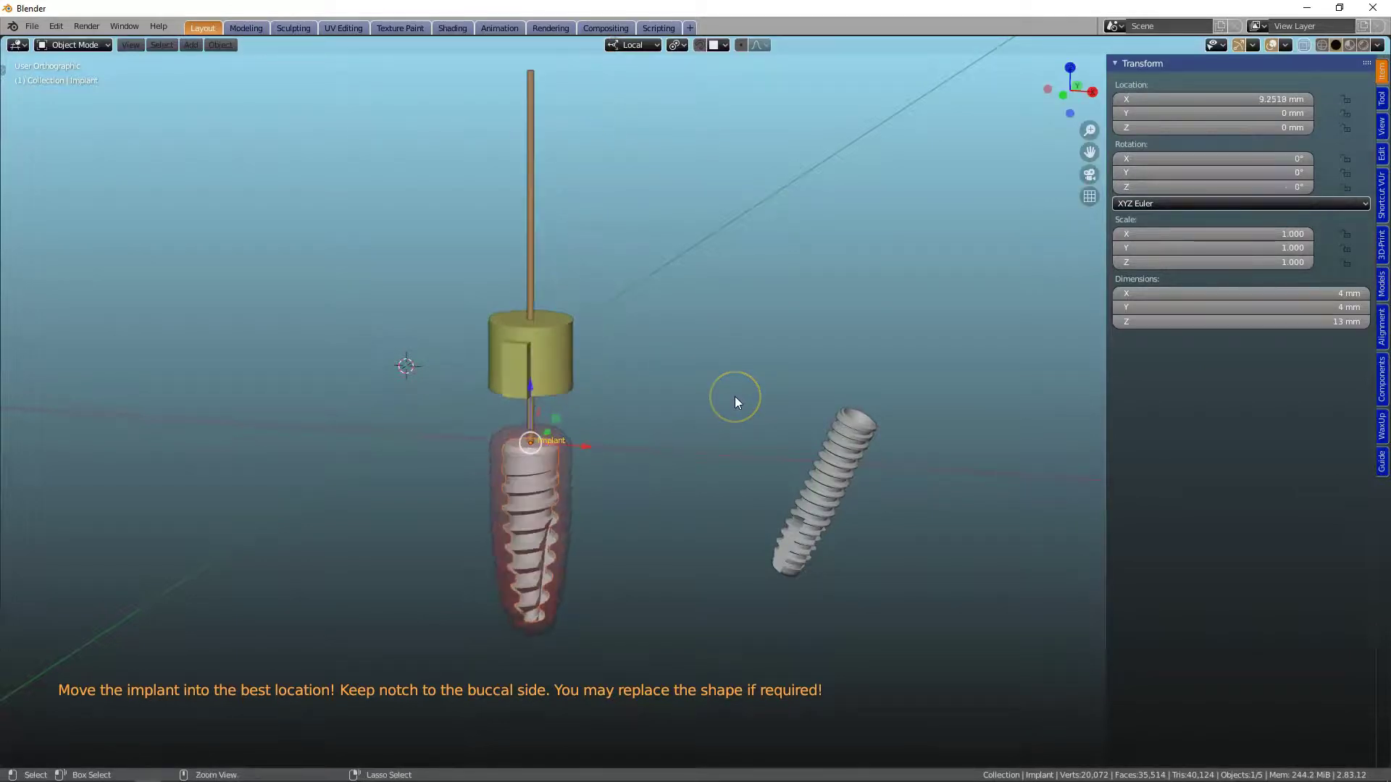
{"action": "key", "text": "alt+g"}
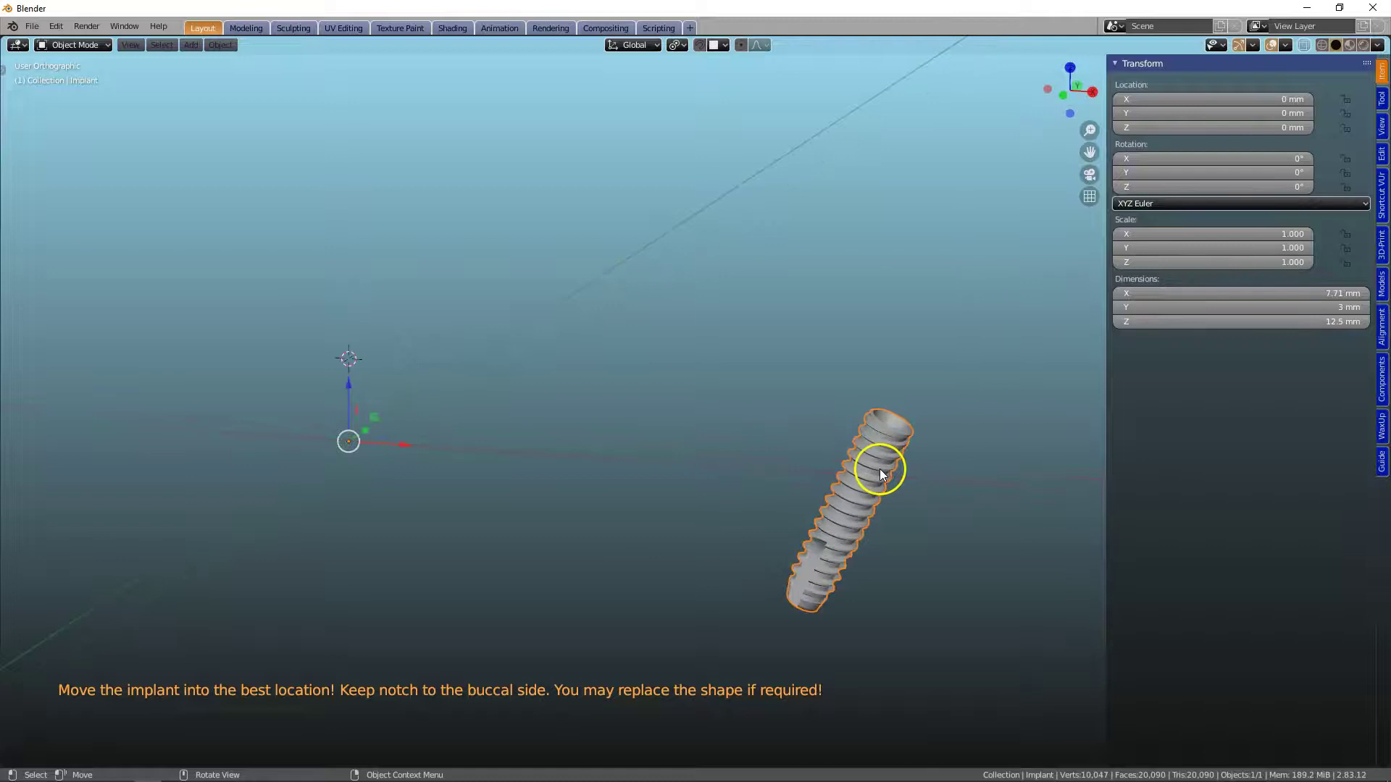
{"action": "middle_click_drag", "start_coordinate": [880, 468], "coordinate": [851, 385], "text": "shift"}
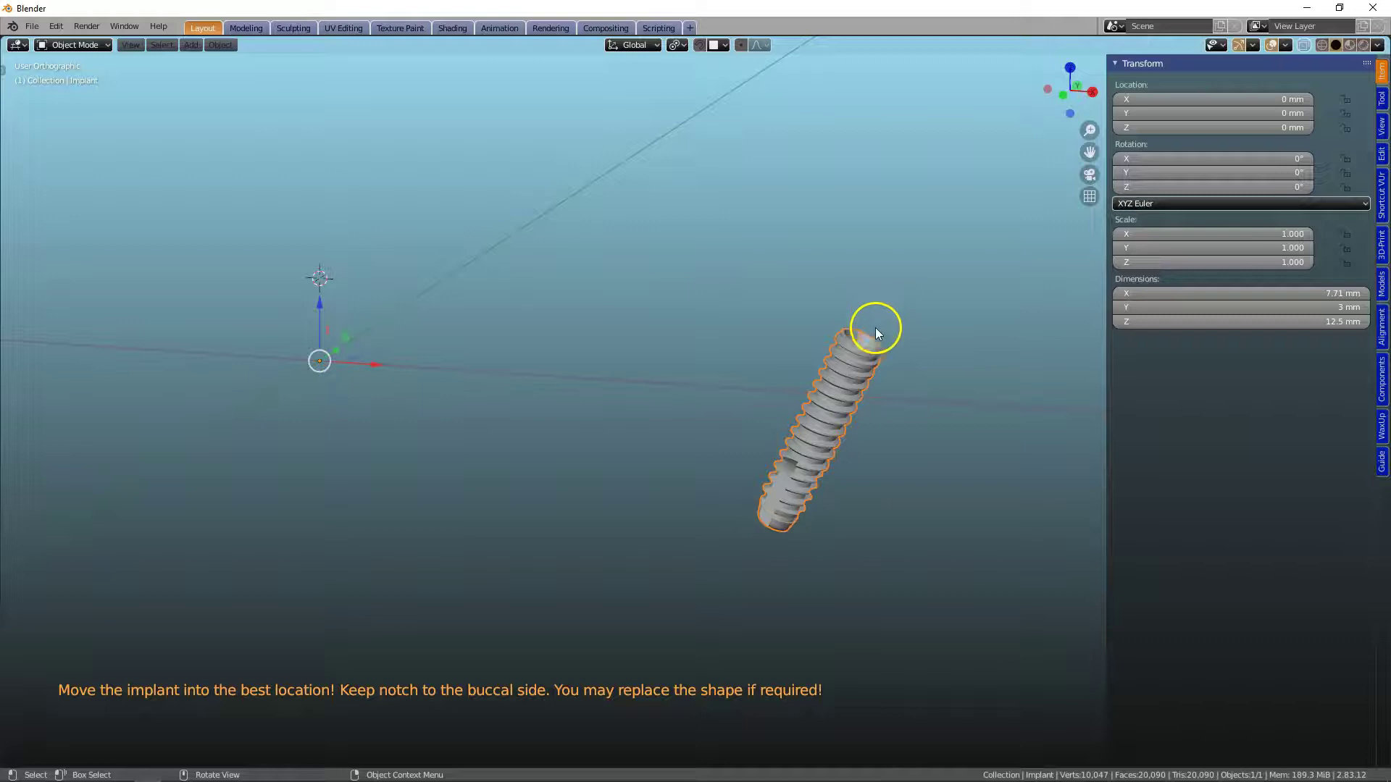
{"action": "scroll", "coordinate": [890, 388], "scroll_direction": "up", "scroll_amount": 2}
{"action": "mouse_move", "coordinate": [903, 363]}
{"action": "middle_mouse_down"}
{"action": "mouse_move", "coordinate": [907, 309]}
{"action": "mouse_move", "coordinate": [903, 365]}
{"action": "middle_mouse_up"}
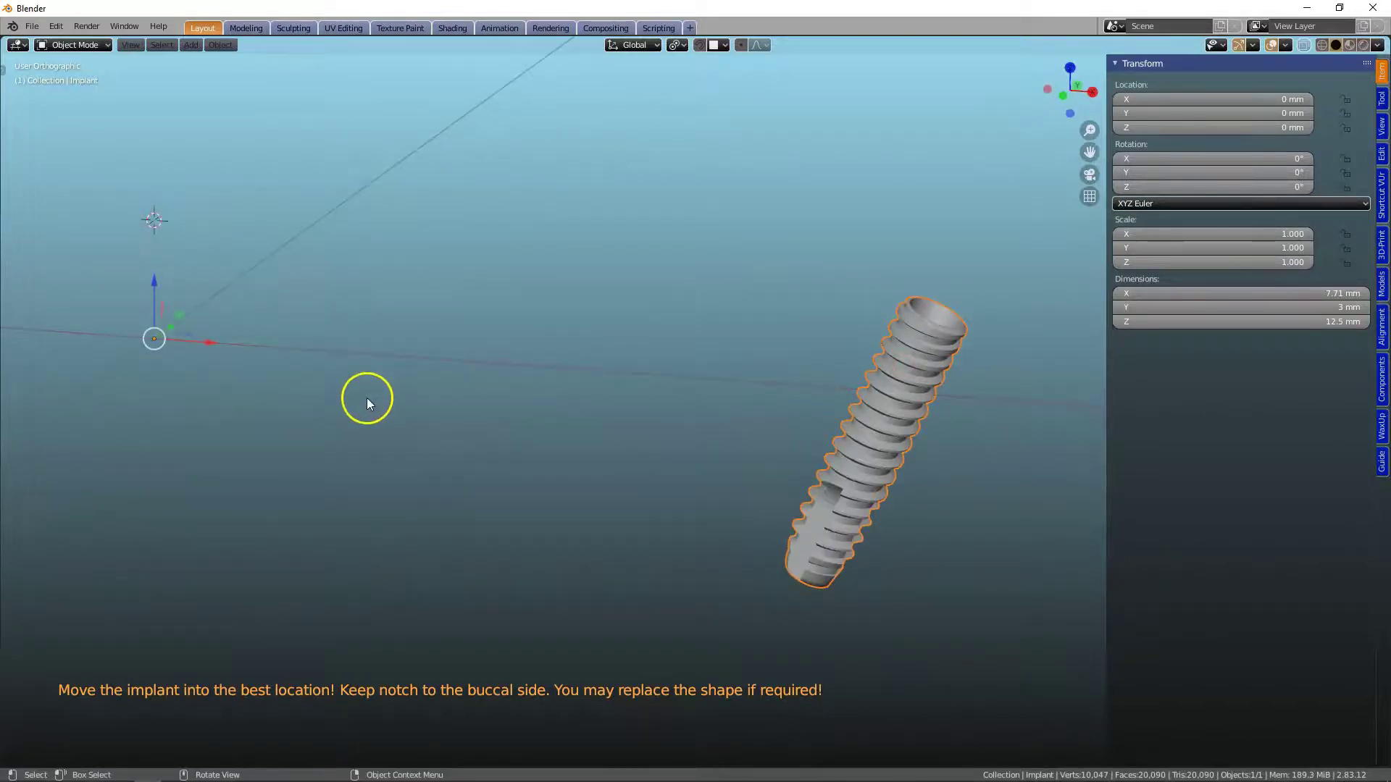
{"action": "middle_click_drag", "start_coordinate": [353, 415], "coordinate": [882, 482], "text": "shift"}
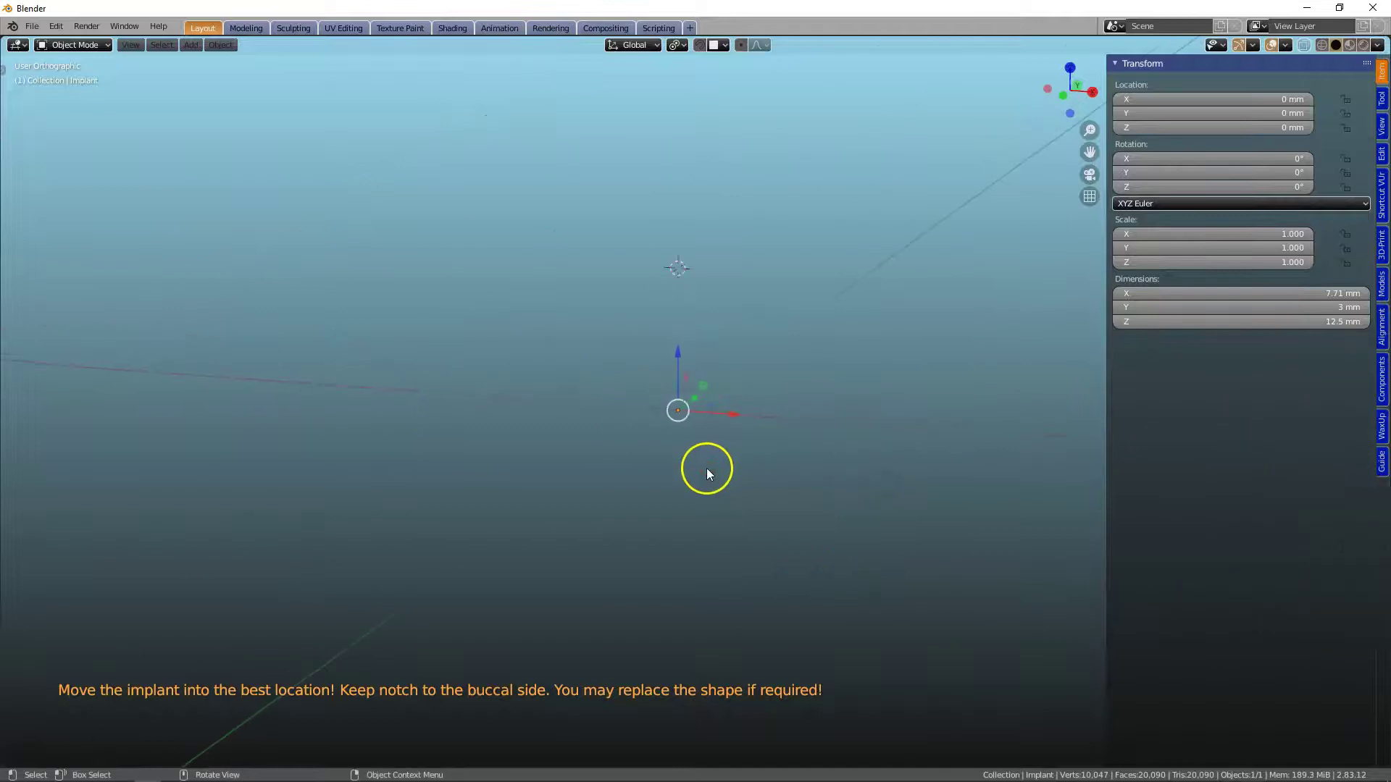
{"action": "scroll", "coordinate": [706, 468], "scroll_direction": "up", "scroll_amount": 3}
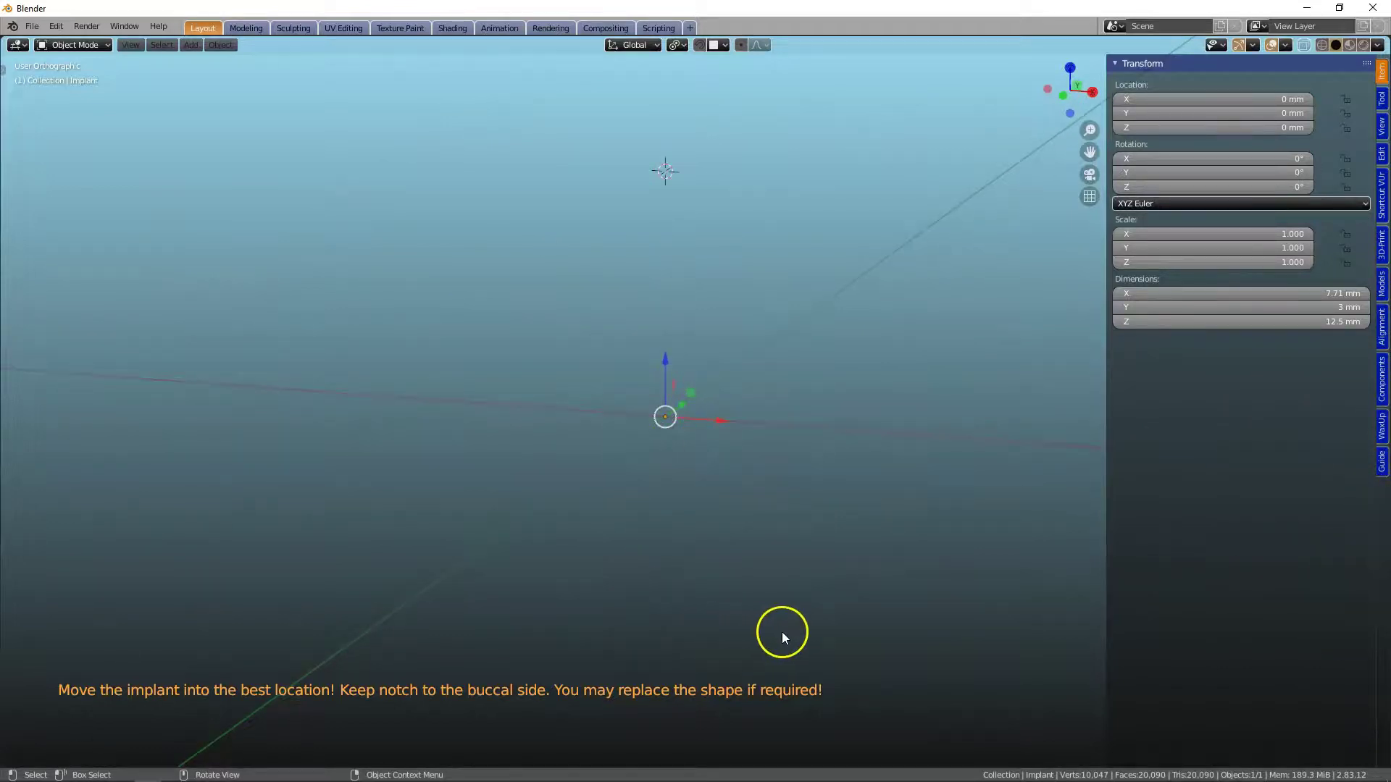
{"action": "scroll", "coordinate": [682, 404], "scroll_direction": "down", "scroll_amount": 6}
{"action": "middle_click_drag", "start_coordinate": [880, 456], "coordinate": [788, 421], "text": "shift"}
Step: Append the Medentika Microcone NI 1-01-07 implant from the B4D Components library and centre it in view
{"action": "left_click", "coordinate": [1381, 373]}
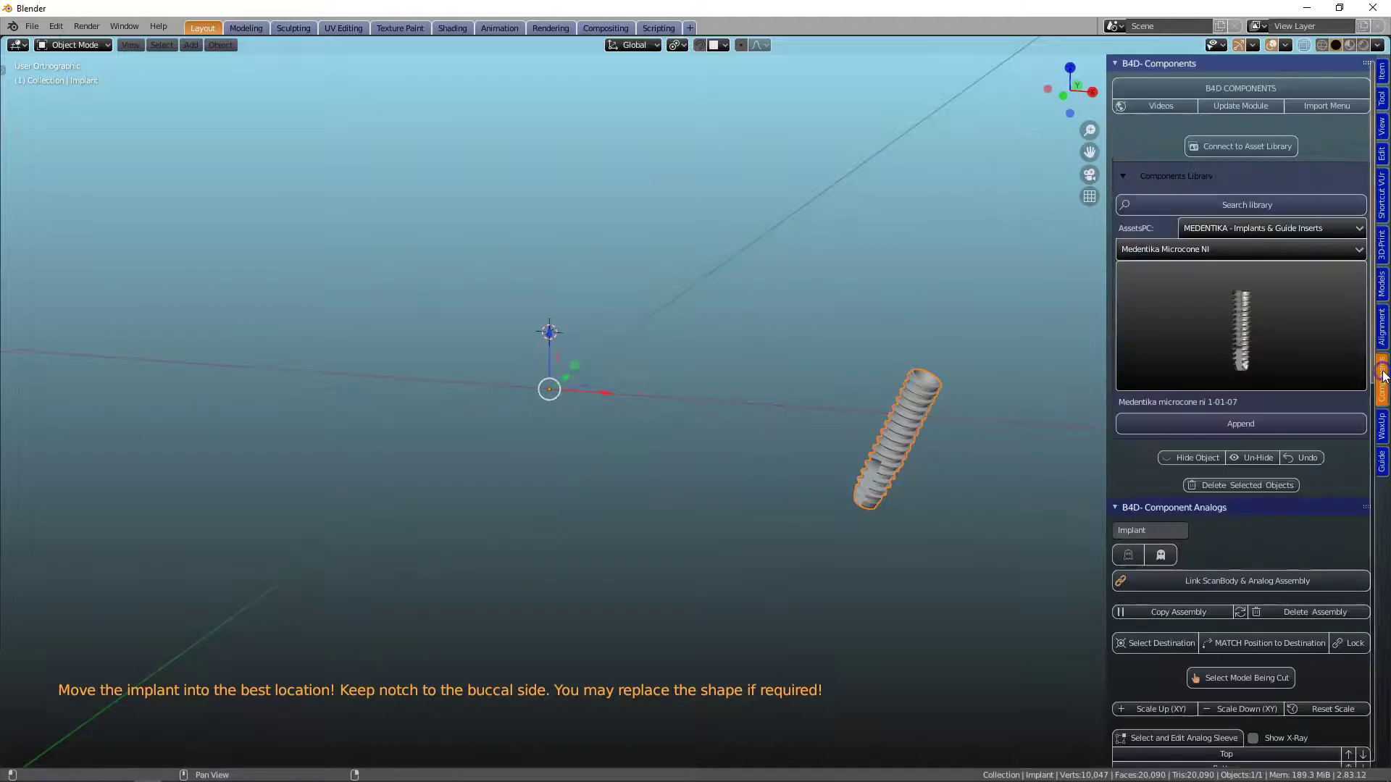
{"action": "left_click", "coordinate": [1246, 425]}
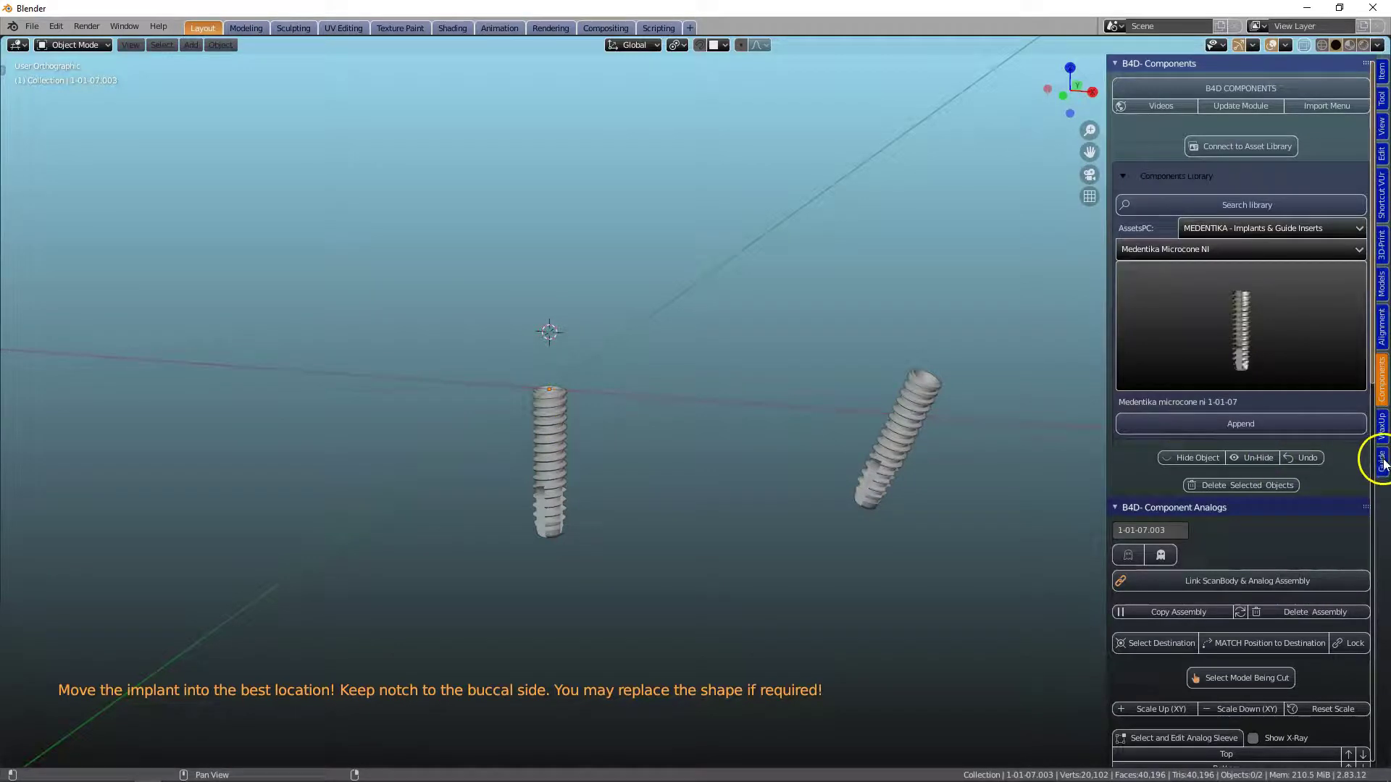
{"action": "left_click", "coordinate": [553, 470]}
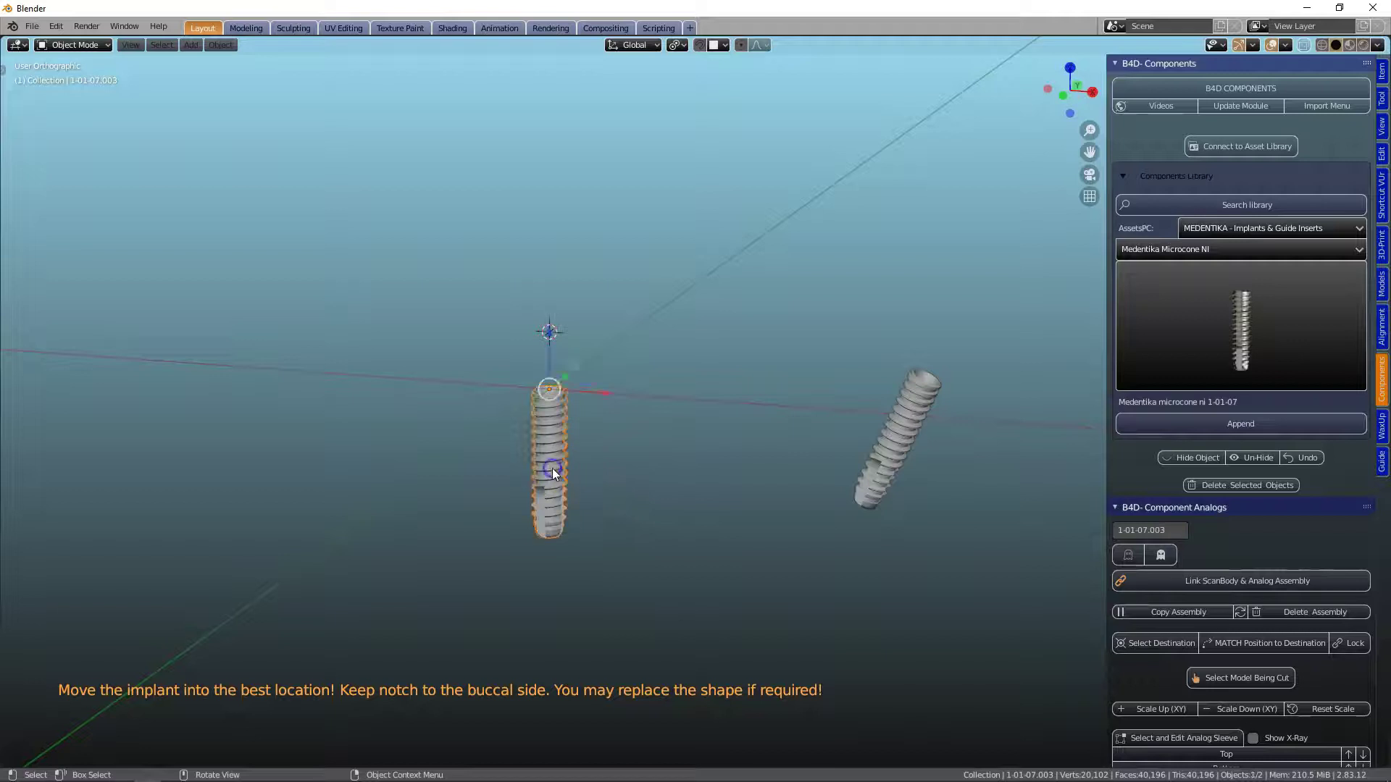
{"action": "scroll", "coordinate": [552, 468], "scroll_direction": "up", "scroll_amount": 3}
{"action": "middle_click_drag", "start_coordinate": [605, 524], "coordinate": [420, 457], "text": "shift"}
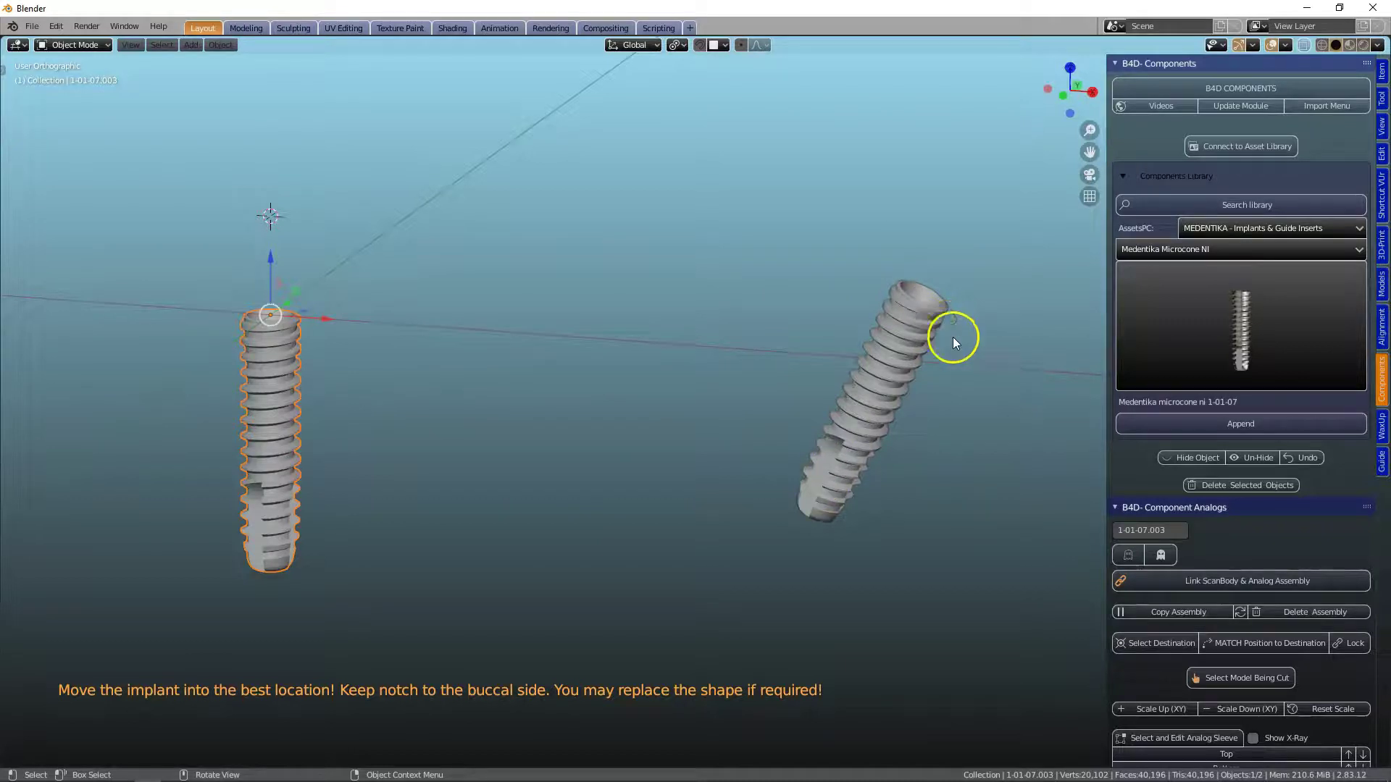
Step: Accept the library implant as 'Implant' under Implant Planning, adding its blue guide sleeve
{"action": "left_click", "coordinate": [1381, 462]}
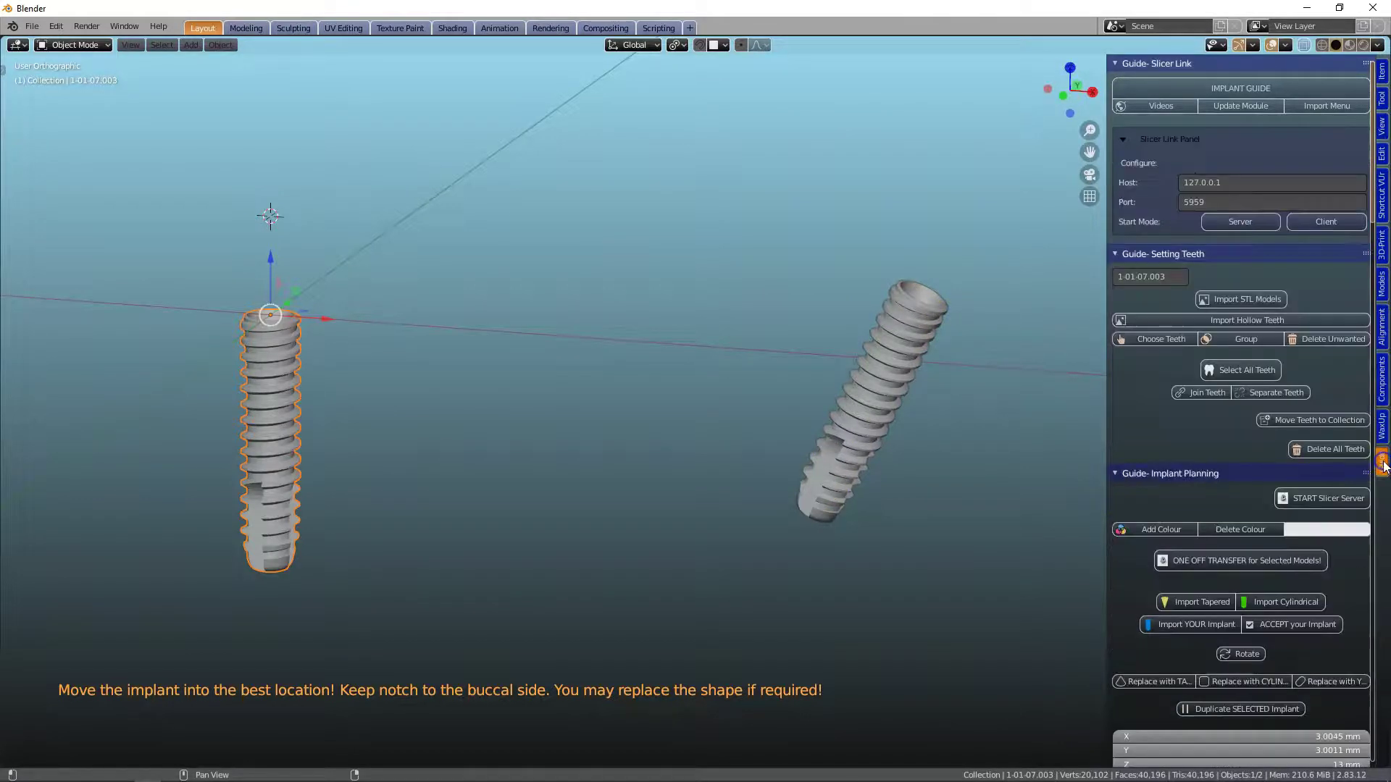
{"action": "scroll", "coordinate": [1358, 484], "scroll_direction": "down", "scroll_amount": 5}
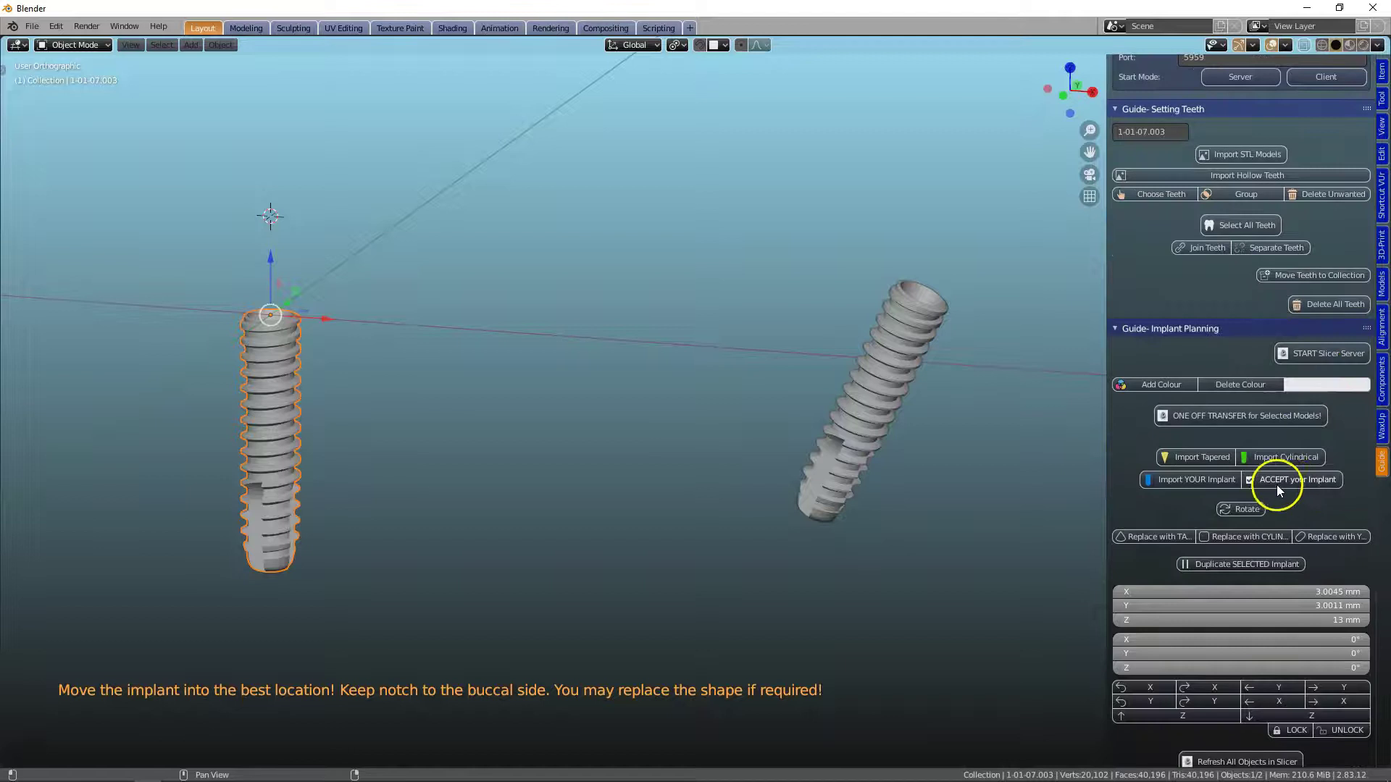
{"action": "left_click", "coordinate": [1307, 480]}
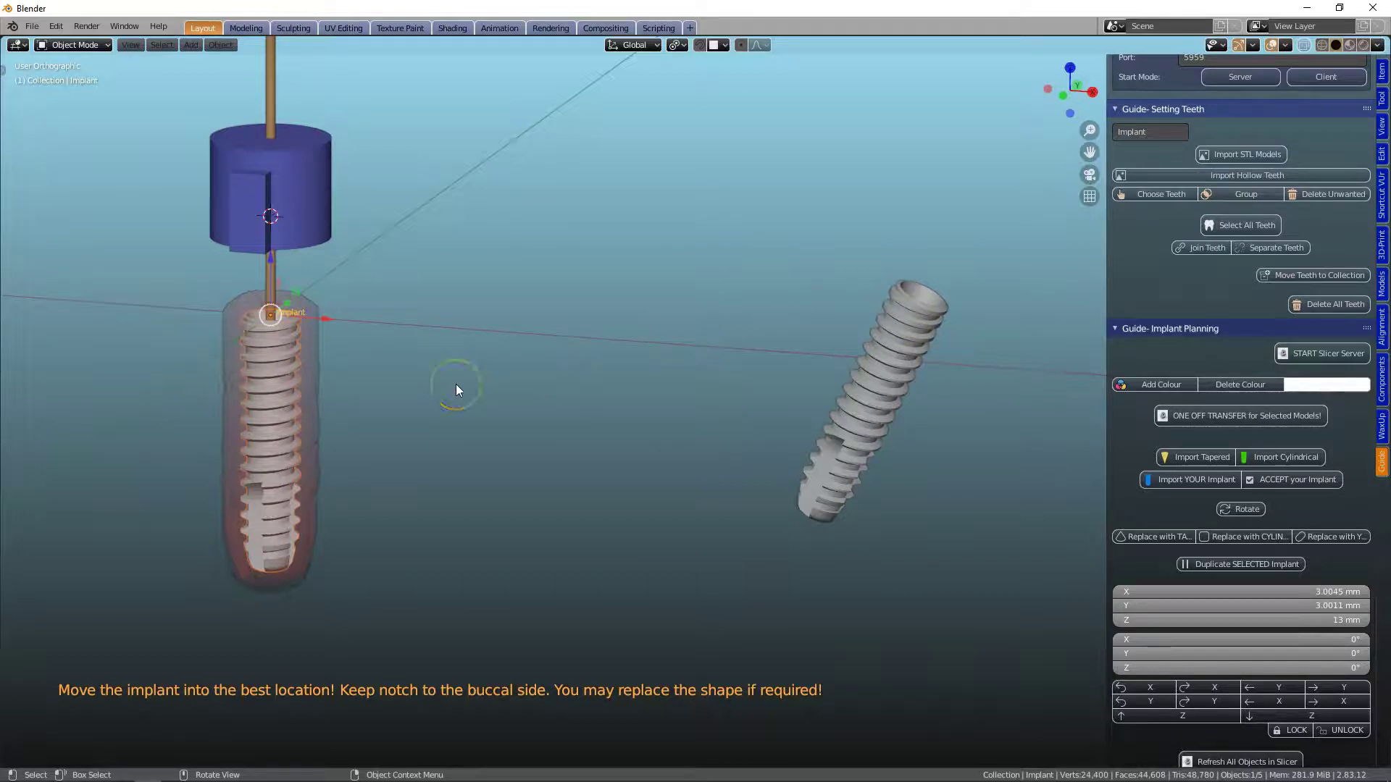
{"action": "left_click", "coordinate": [1383, 329]}
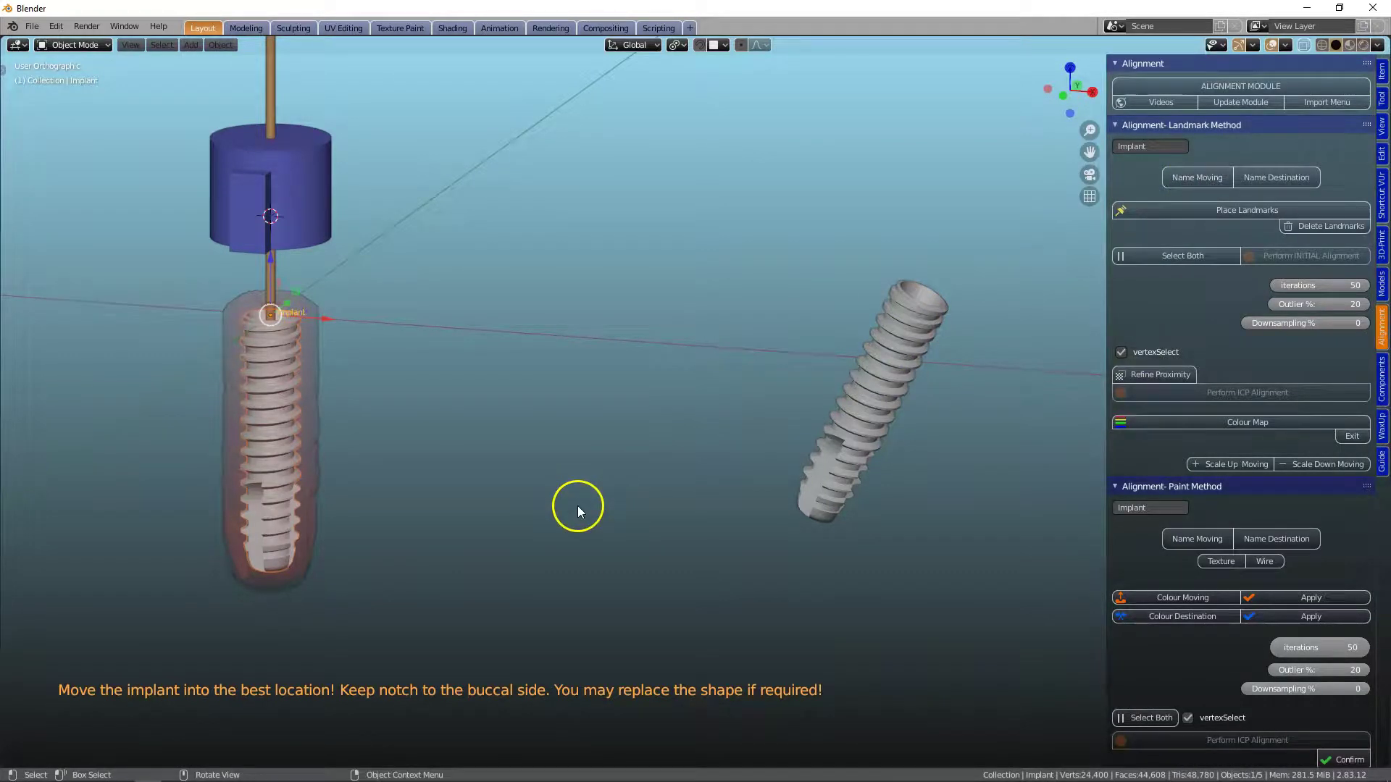
Step: Name the upright implant as moving and the tilted implant as destination
{"action": "middle_click_drag", "start_coordinate": [577, 506], "coordinate": [725, 533], "text": "shift"}
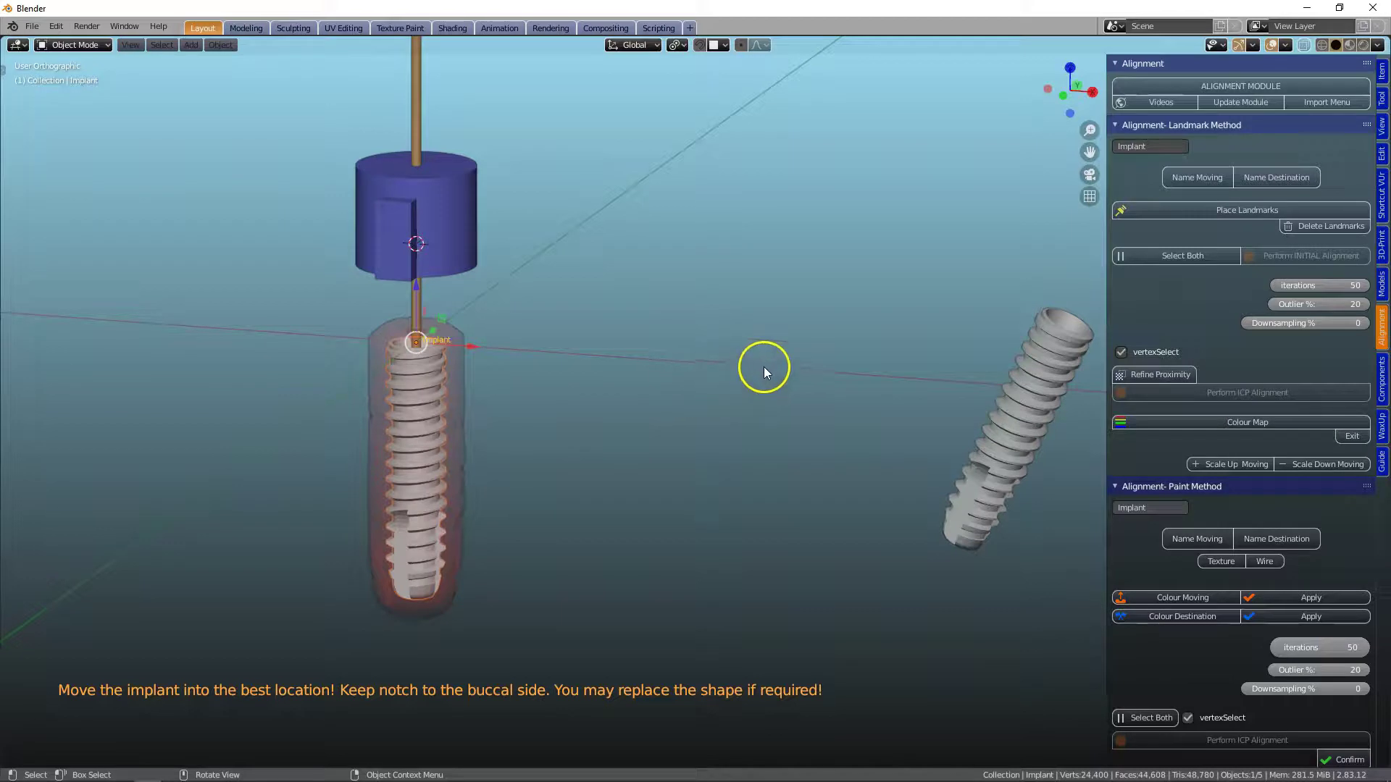
{"action": "scroll", "coordinate": [1237, 490], "scroll_direction": "down", "scroll_amount": 4}
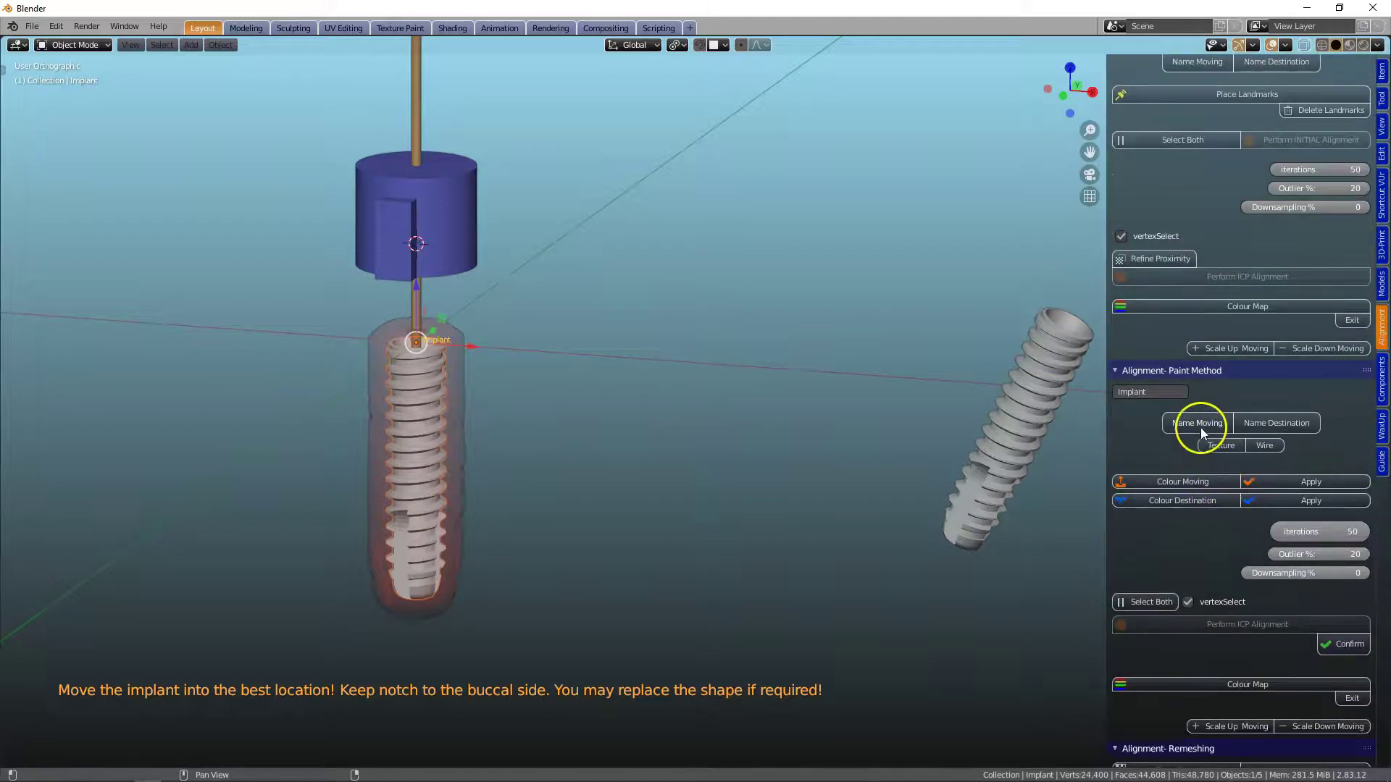
{"action": "left_click", "coordinate": [1202, 425]}
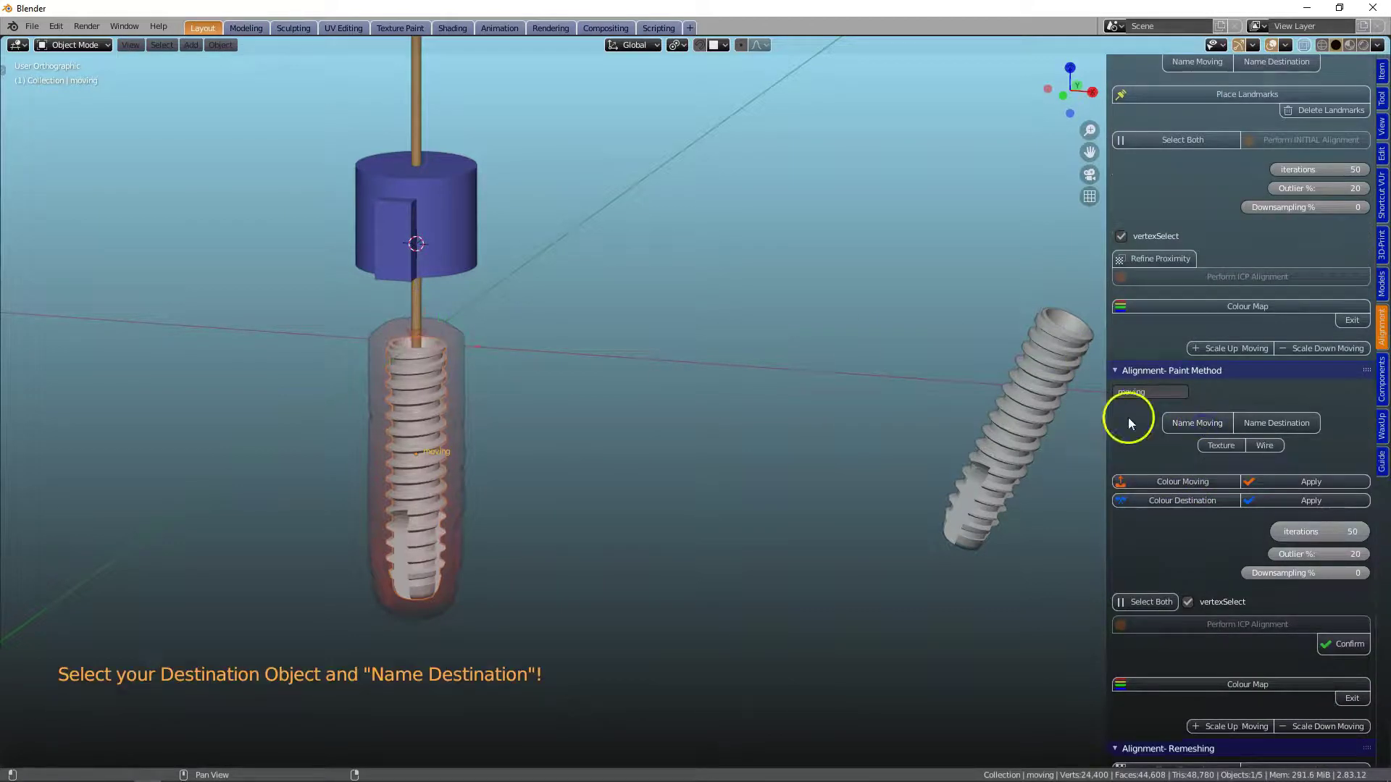
{"action": "left_click", "coordinate": [1036, 391]}
{"action": "left_click", "coordinate": [1261, 424]}
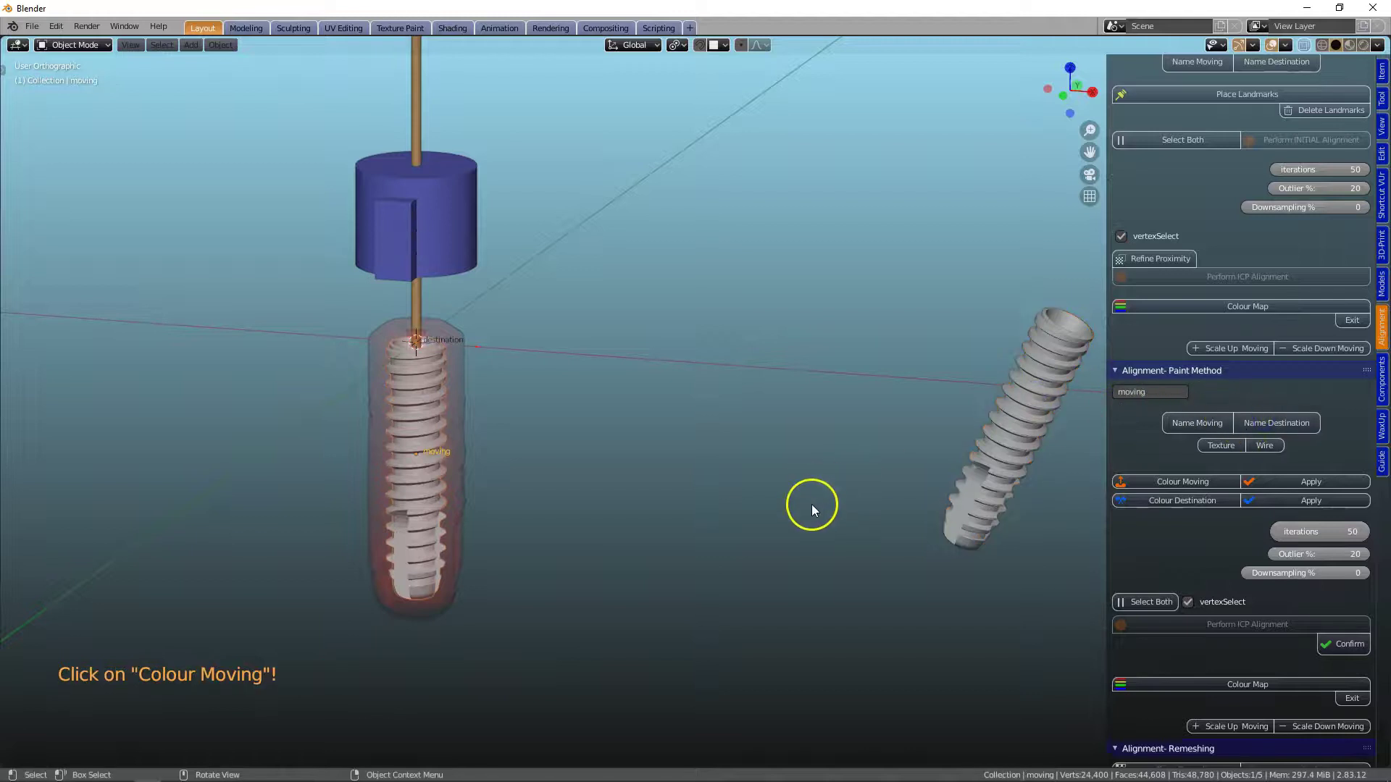
{"action": "middle_click_drag", "start_coordinate": [802, 506], "coordinate": [701, 493], "text": "shift"}
{"action": "left_click", "coordinate": [1177, 484]}
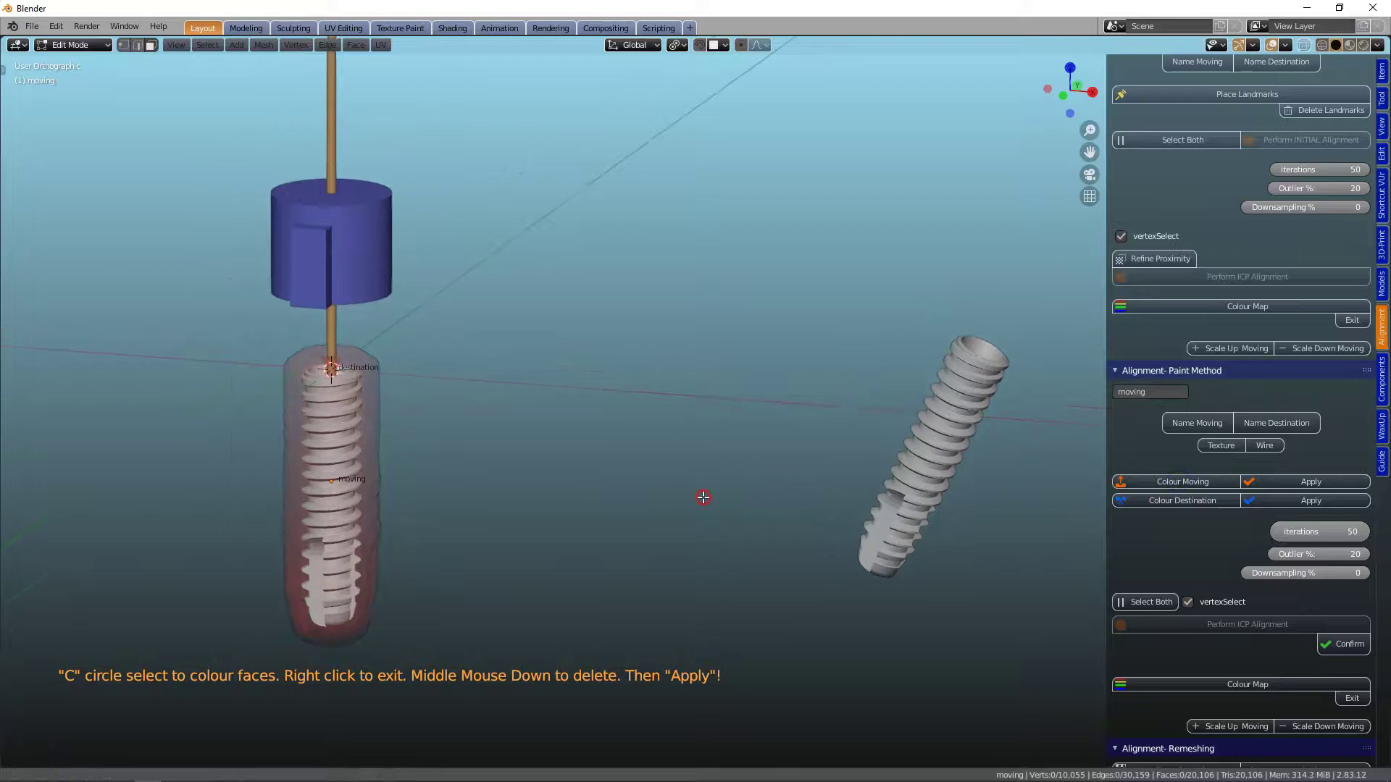
Step: Mark all faces of the moving implant with X-ray on and apply the colouring
{"action": "right_click", "coordinate": [605, 433]}
{"action": "key", "text": "a"}
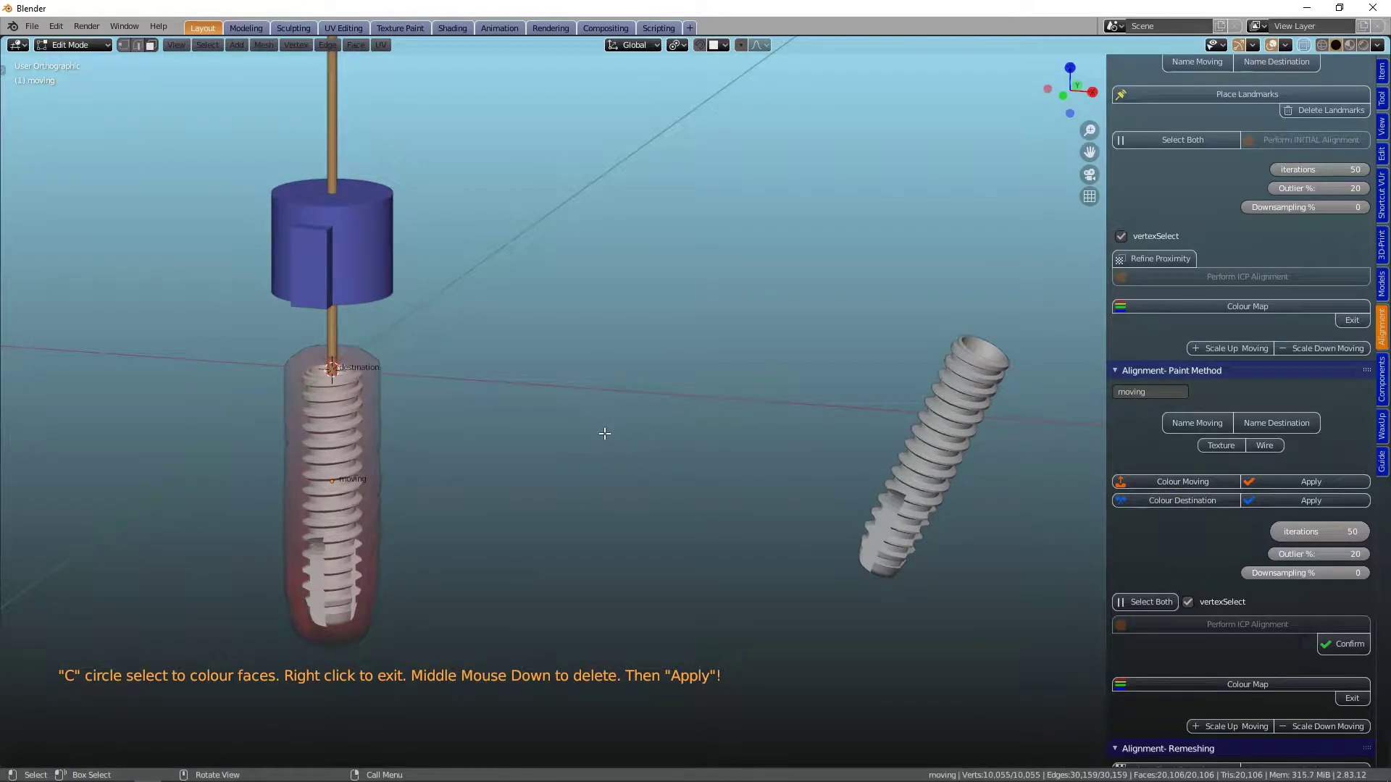
{"action": "key", "text": "c"}
{"action": "left_click", "coordinate": [1306, 44]}
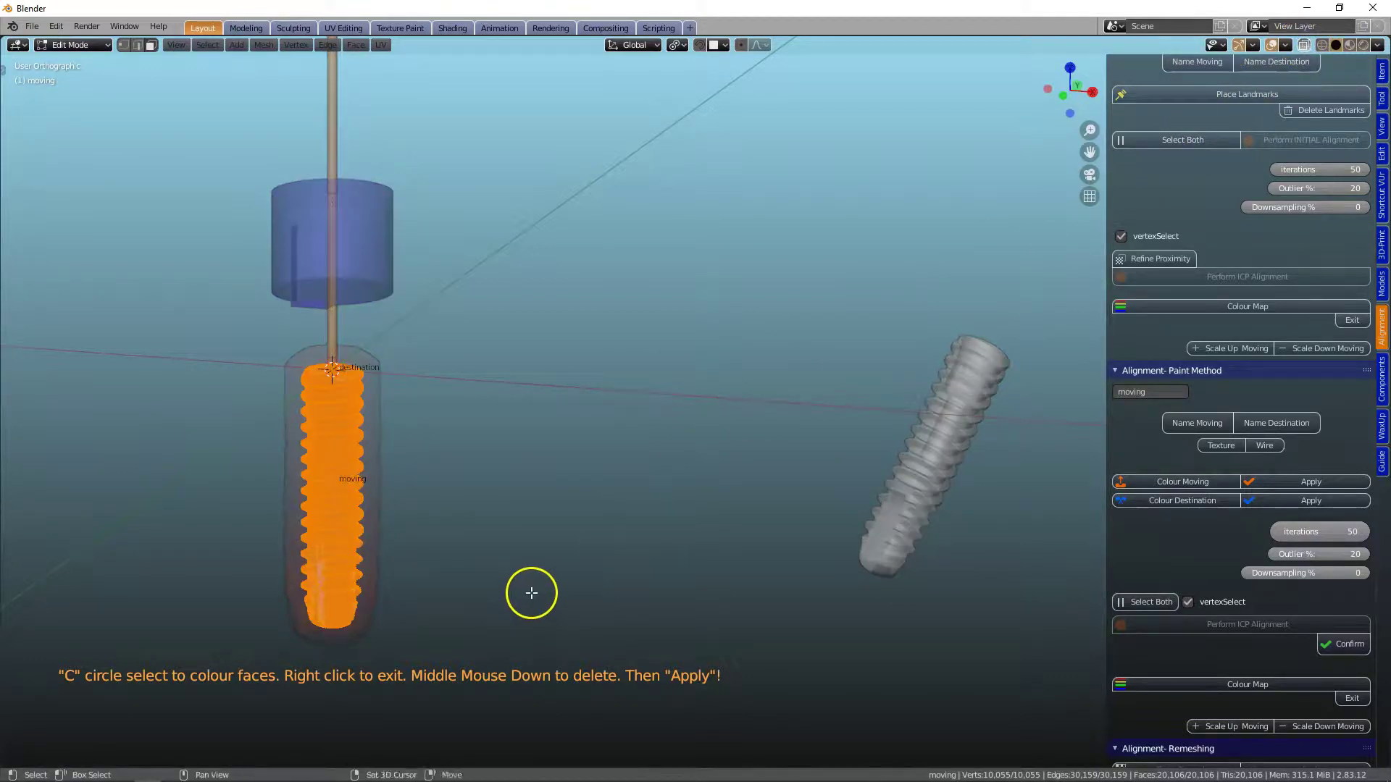
{"action": "middle_click_drag", "start_coordinate": [532, 593], "coordinate": [616, 528], "text": "shift"}
{"action": "scroll", "coordinate": [600, 547], "scroll_direction": "up", "scroll_amount": 2}
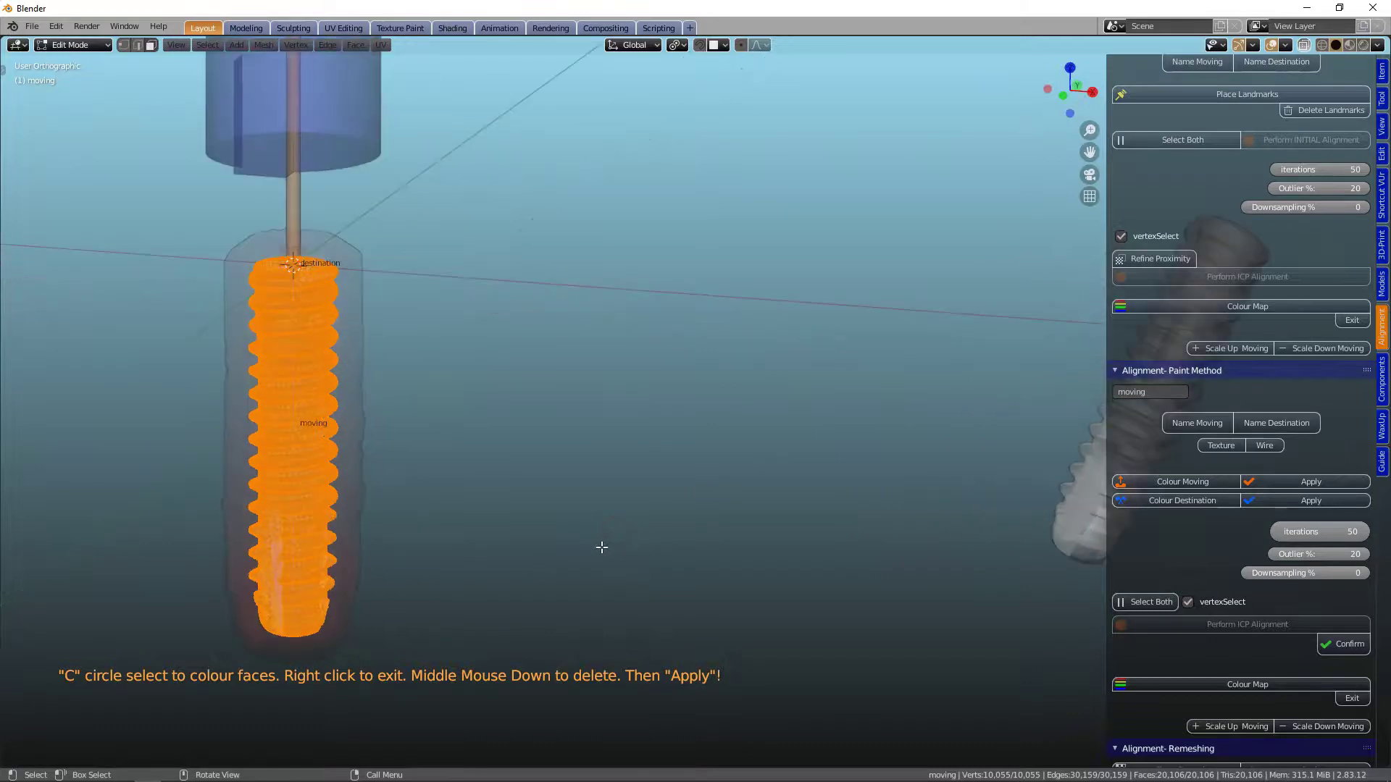
{"action": "scroll", "coordinate": [513, 534], "scroll_direction": "down", "scroll_amount": 2}
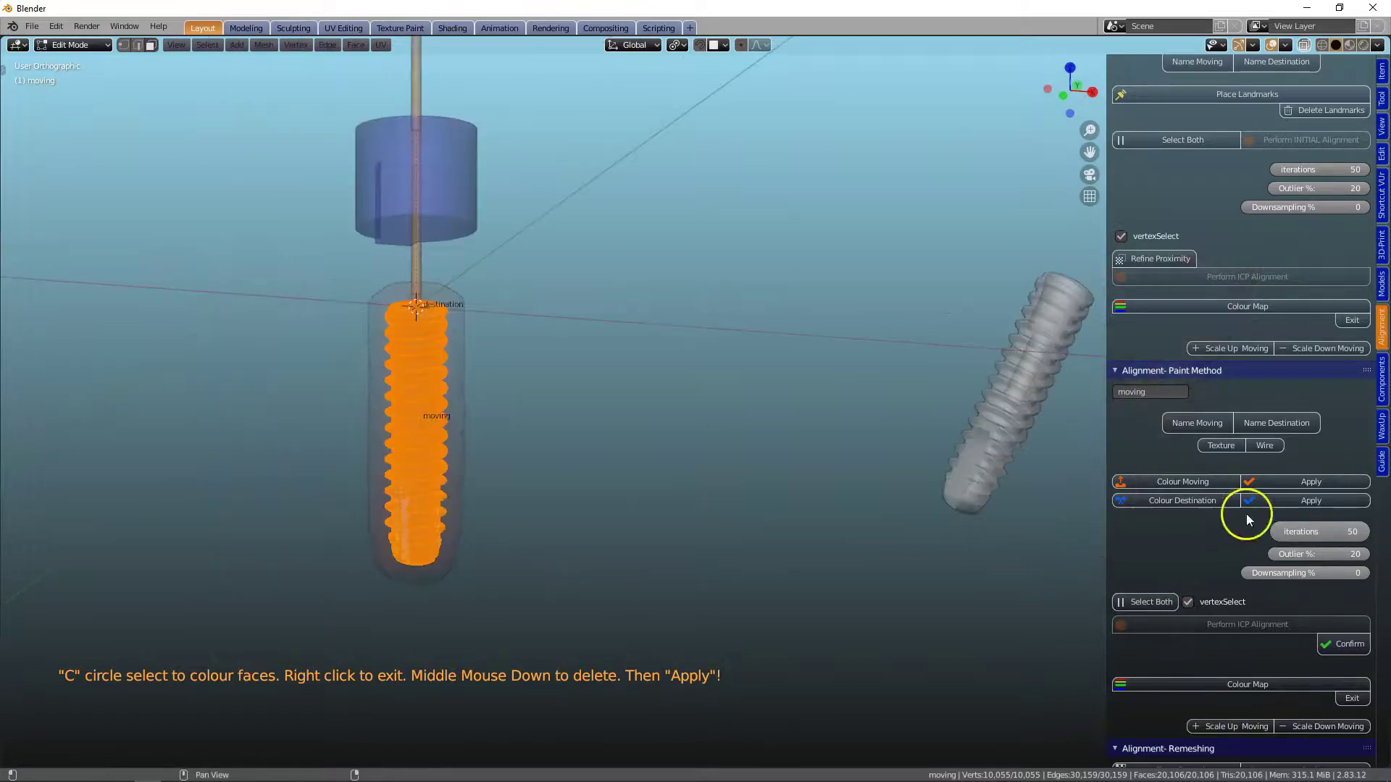
{"action": "left_click", "coordinate": [1314, 482]}
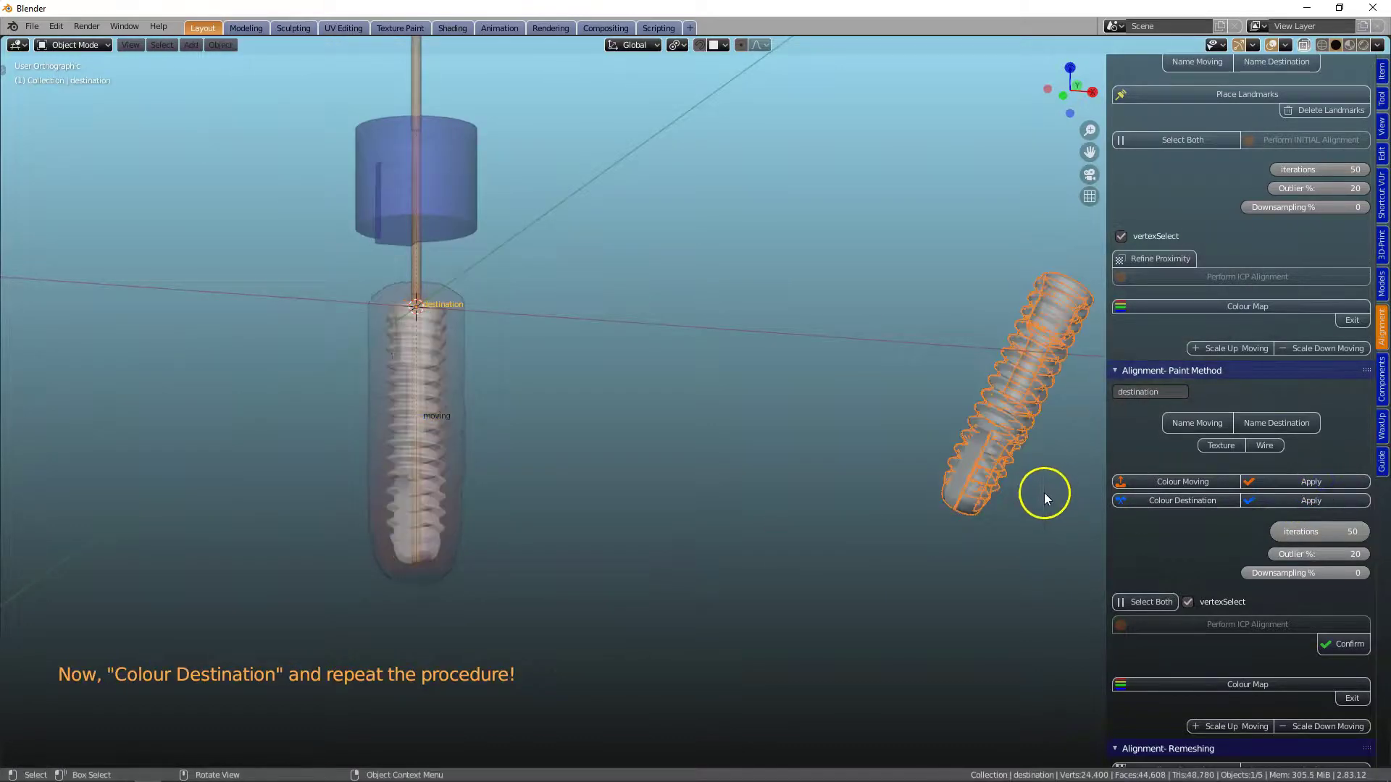
Step: Mark all faces of the destination implant and apply the colouring
{"action": "left_click", "coordinate": [1164, 500]}
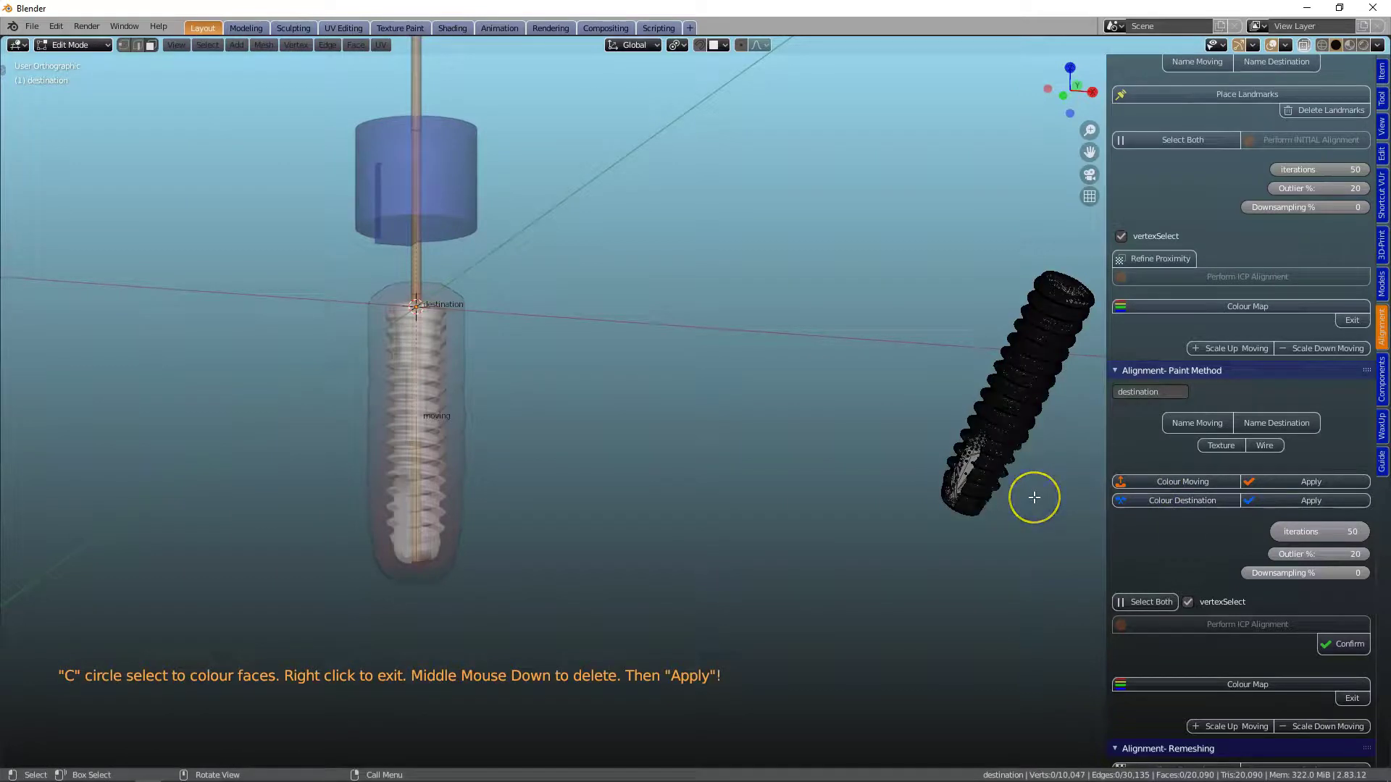
{"action": "key", "text": "a"}
{"action": "left_click", "coordinate": [1299, 501]}
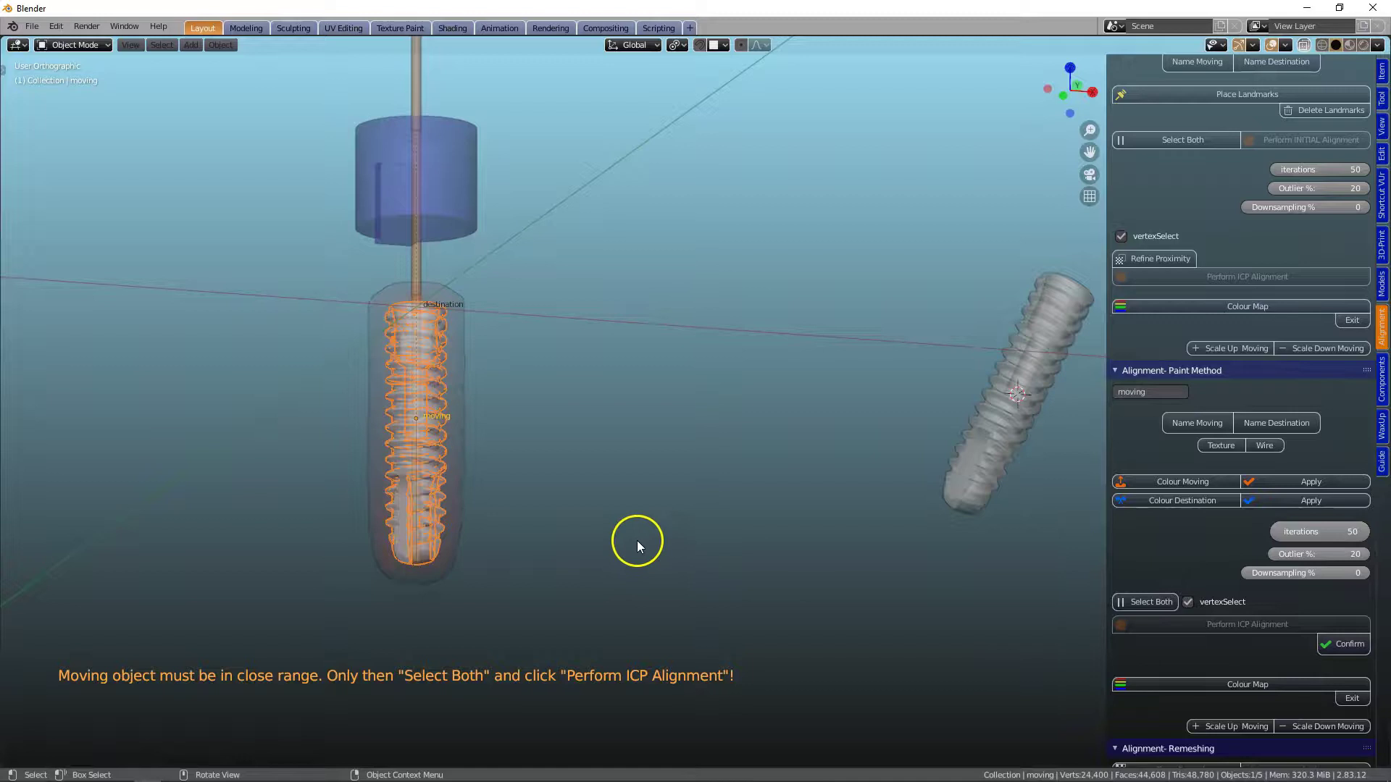
Step: From the front view, move and tilt the imported implant roughly onto the library implant
{"action": "scroll", "coordinate": [469, 436], "scroll_direction": "down", "scroll_amount": 2}
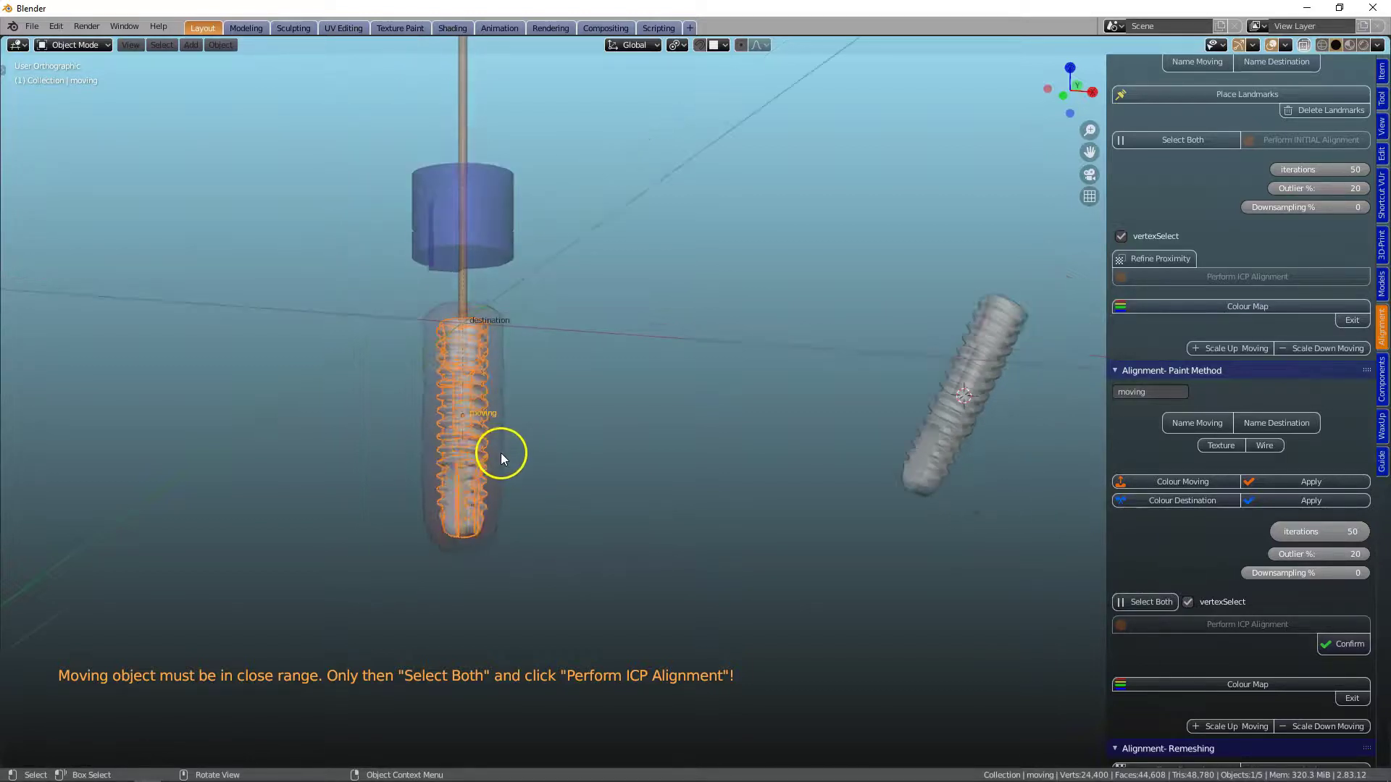
{"action": "middle_click_drag", "start_coordinate": [520, 451], "coordinate": [449, 445], "text": "shift"}
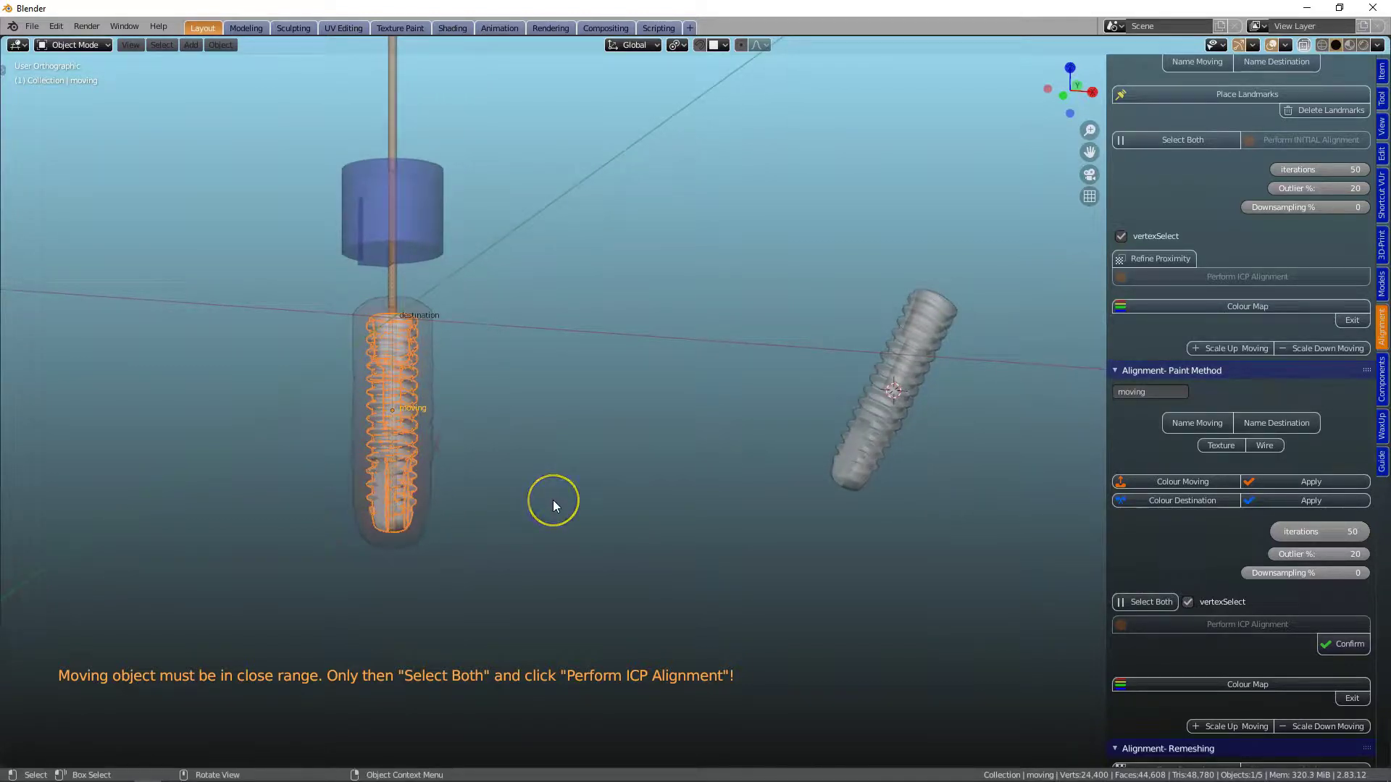
{"action": "key", "text": "grave"}
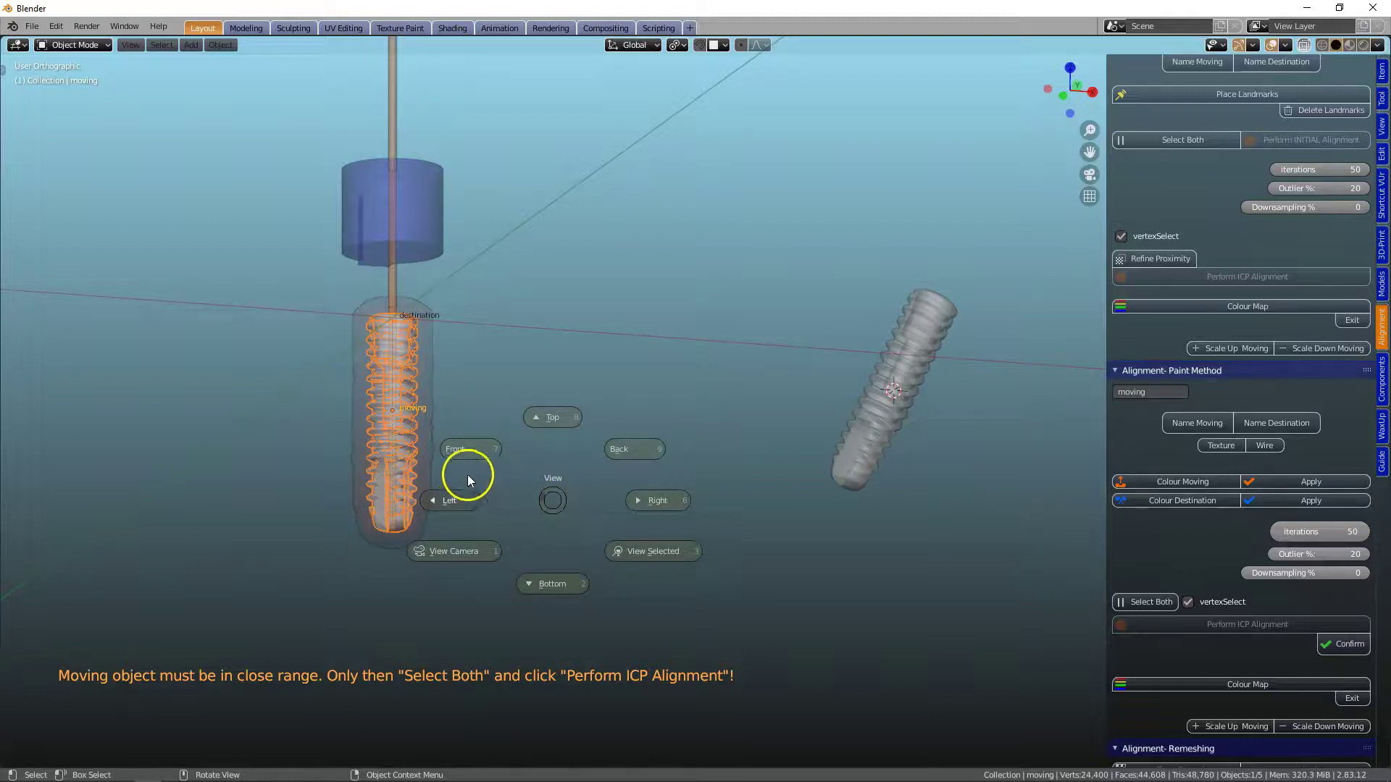
{"action": "left_click", "coordinate": [456, 450]}
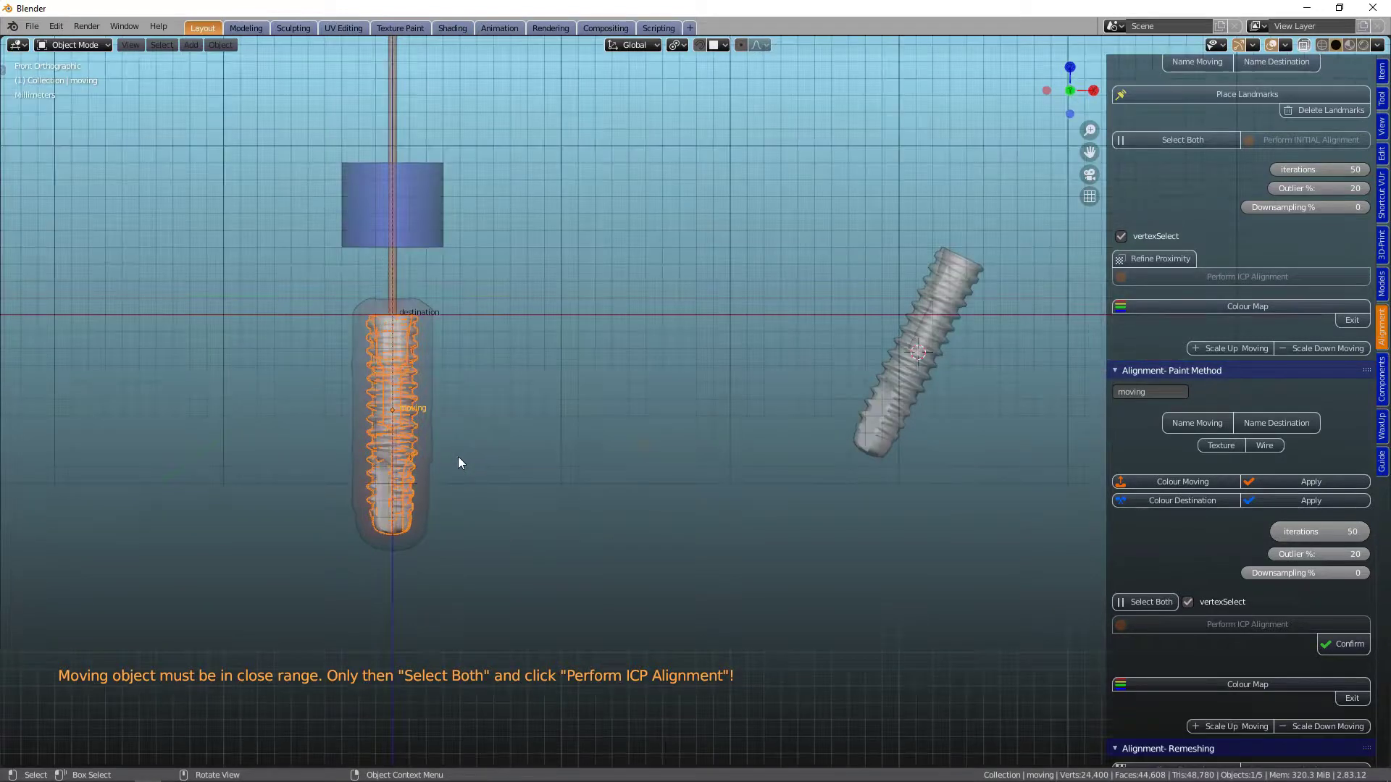
{"action": "middle_click_drag", "start_coordinate": [458, 463], "coordinate": [394, 481], "text": "shift"}
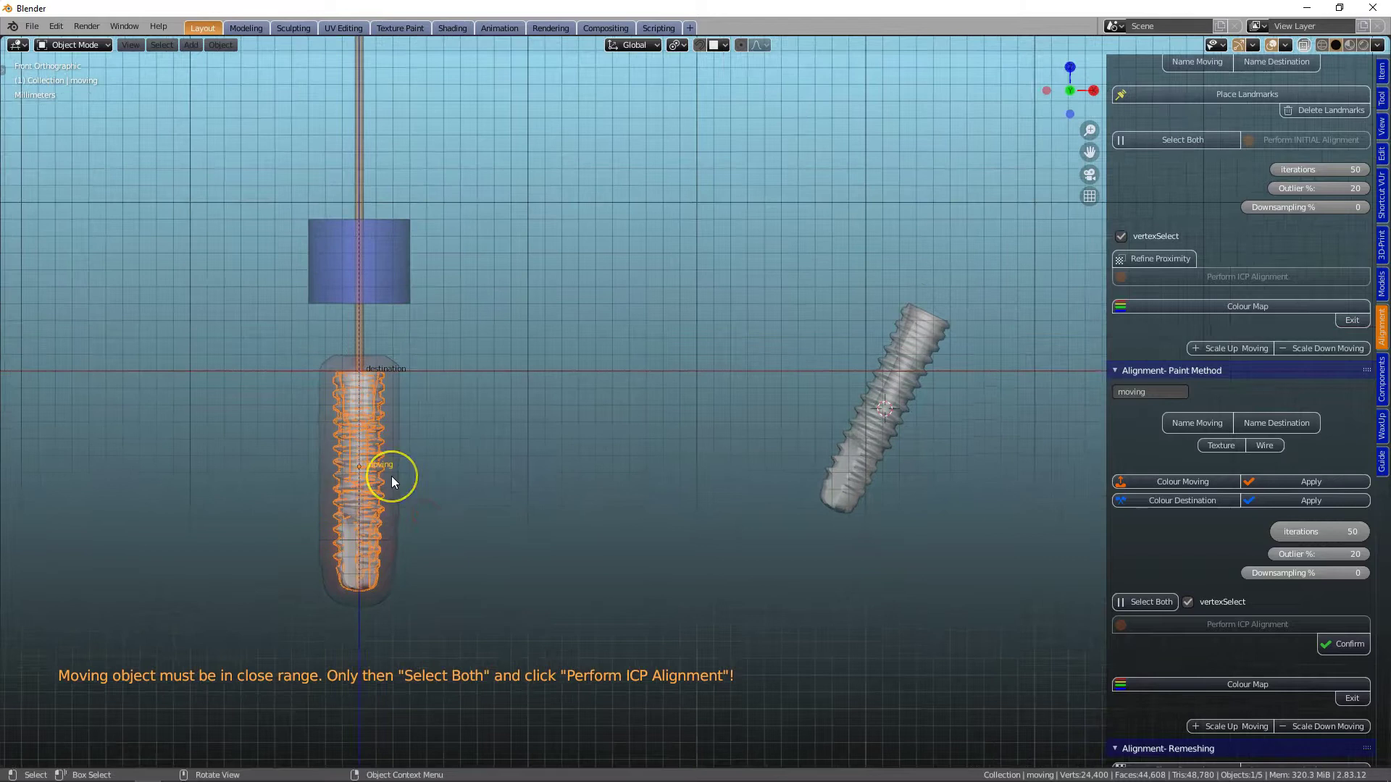
{"action": "key", "text": "g"}
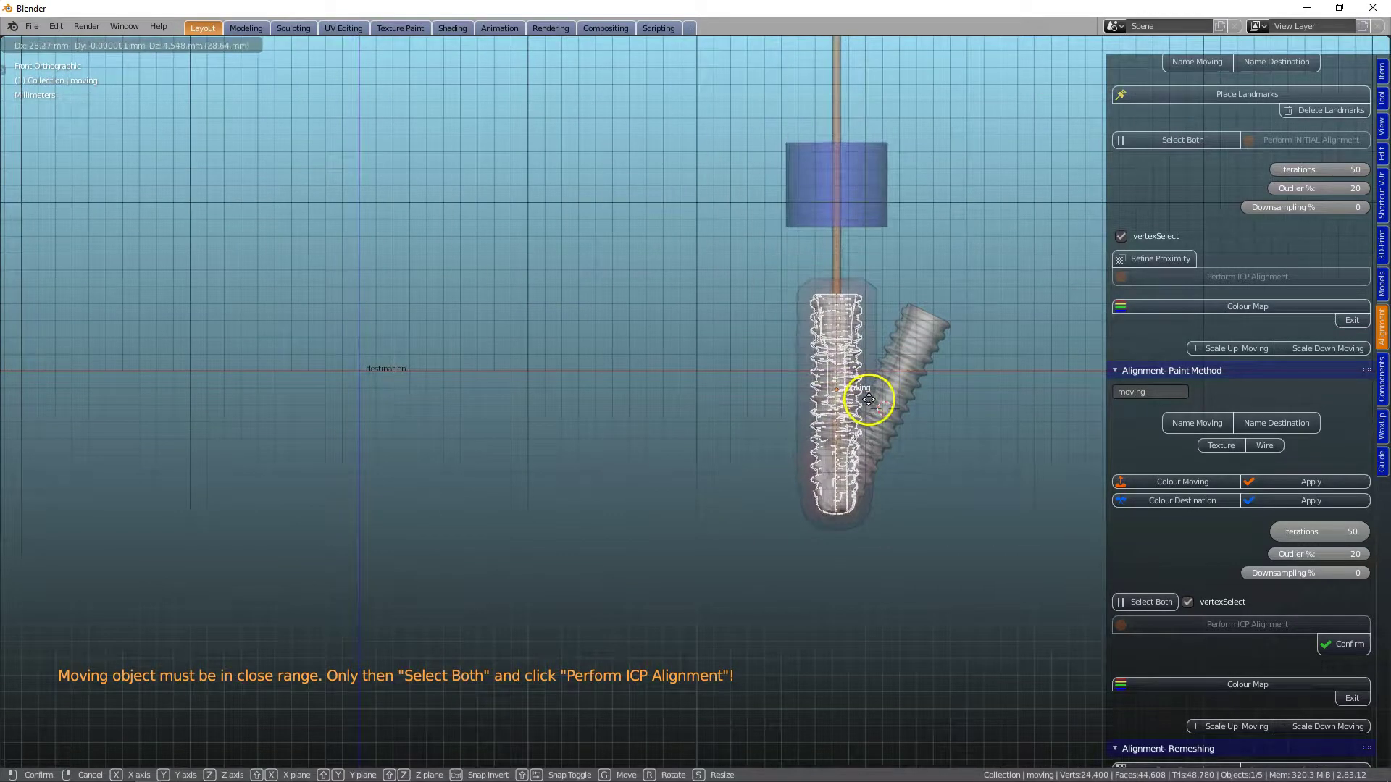
{"action": "left_click", "coordinate": [869, 398]}
{"action": "key", "text": "r"}
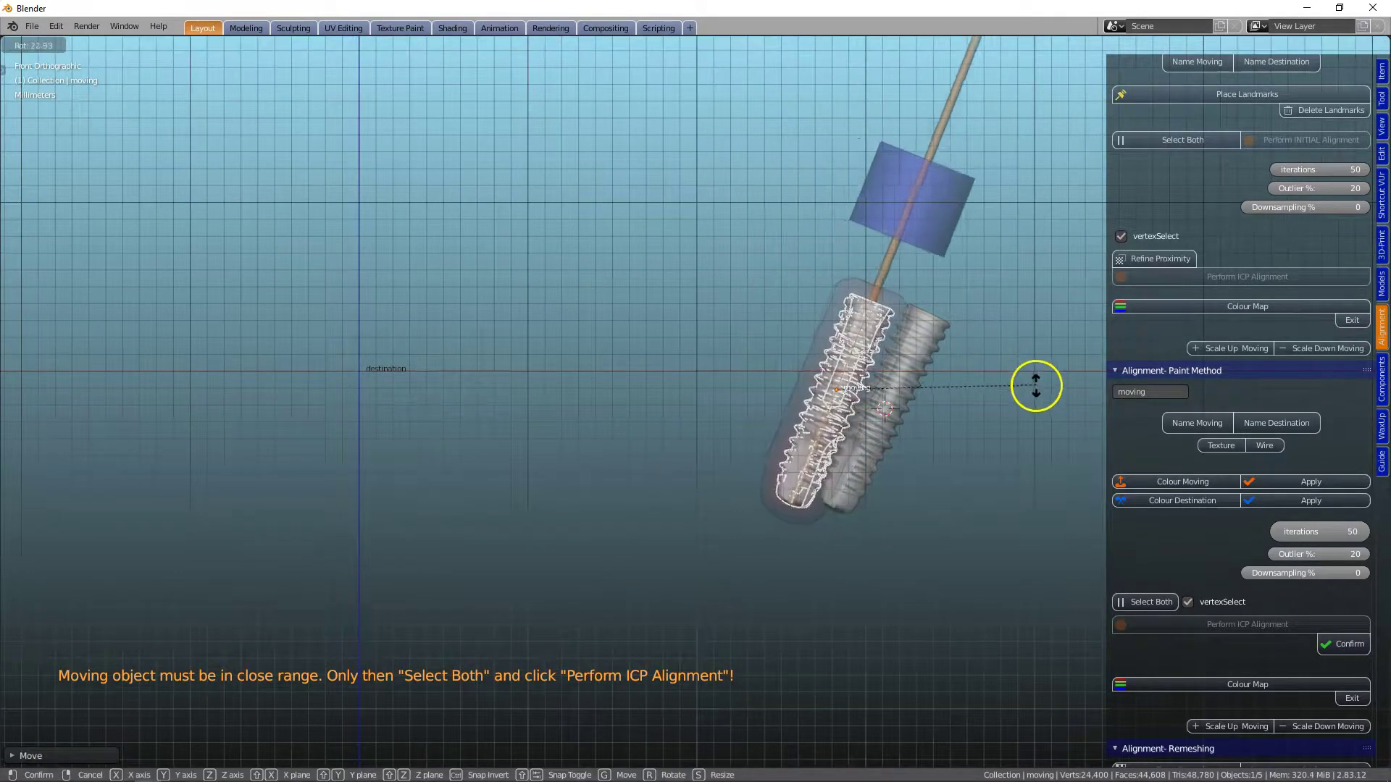
{"action": "left_click", "coordinate": [1039, 388]}
Step: Refine the implant's position and rotation, then check the overlap from the top view
{"action": "scroll", "coordinate": [873, 458], "scroll_direction": "up", "scroll_amount": 3}
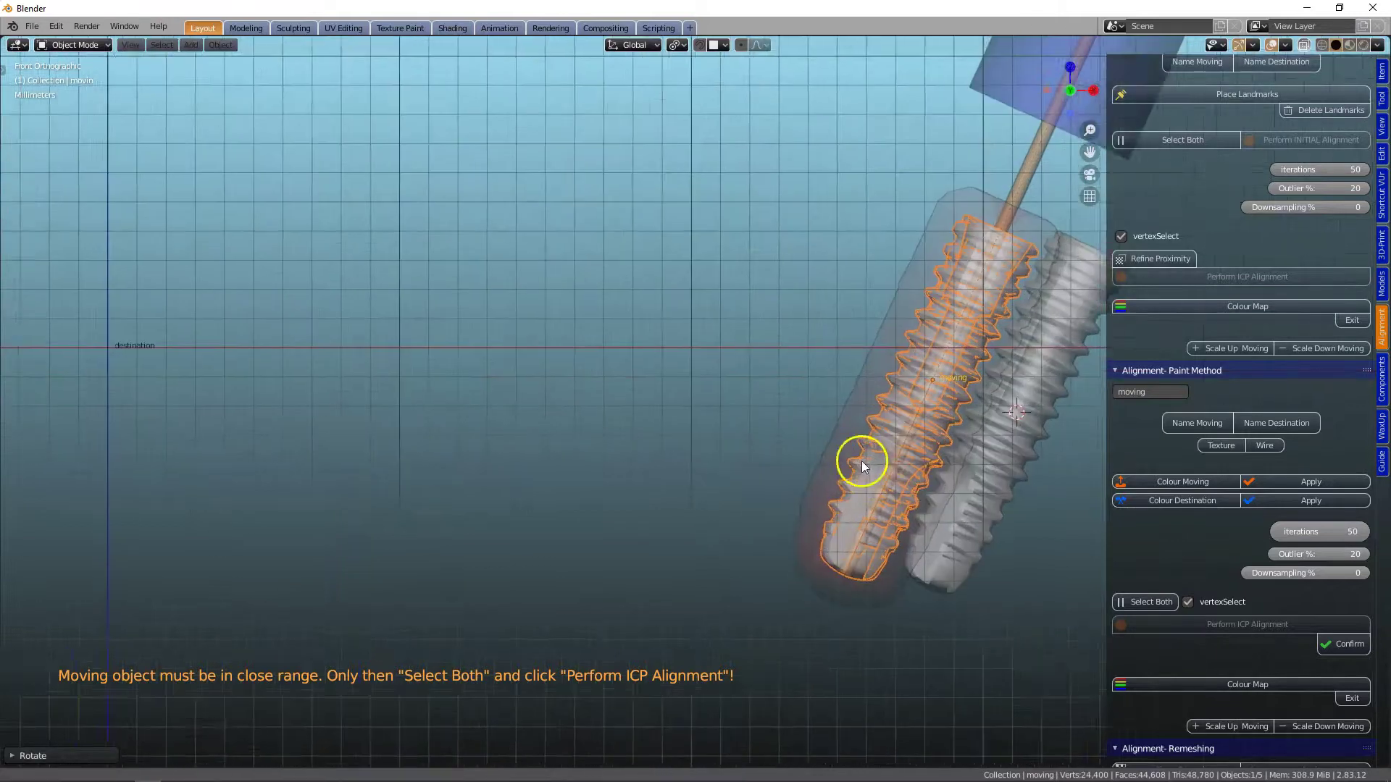
{"action": "middle_click_drag", "start_coordinate": [862, 461], "coordinate": [646, 472], "text": "shift"}
{"action": "key", "text": "g"}
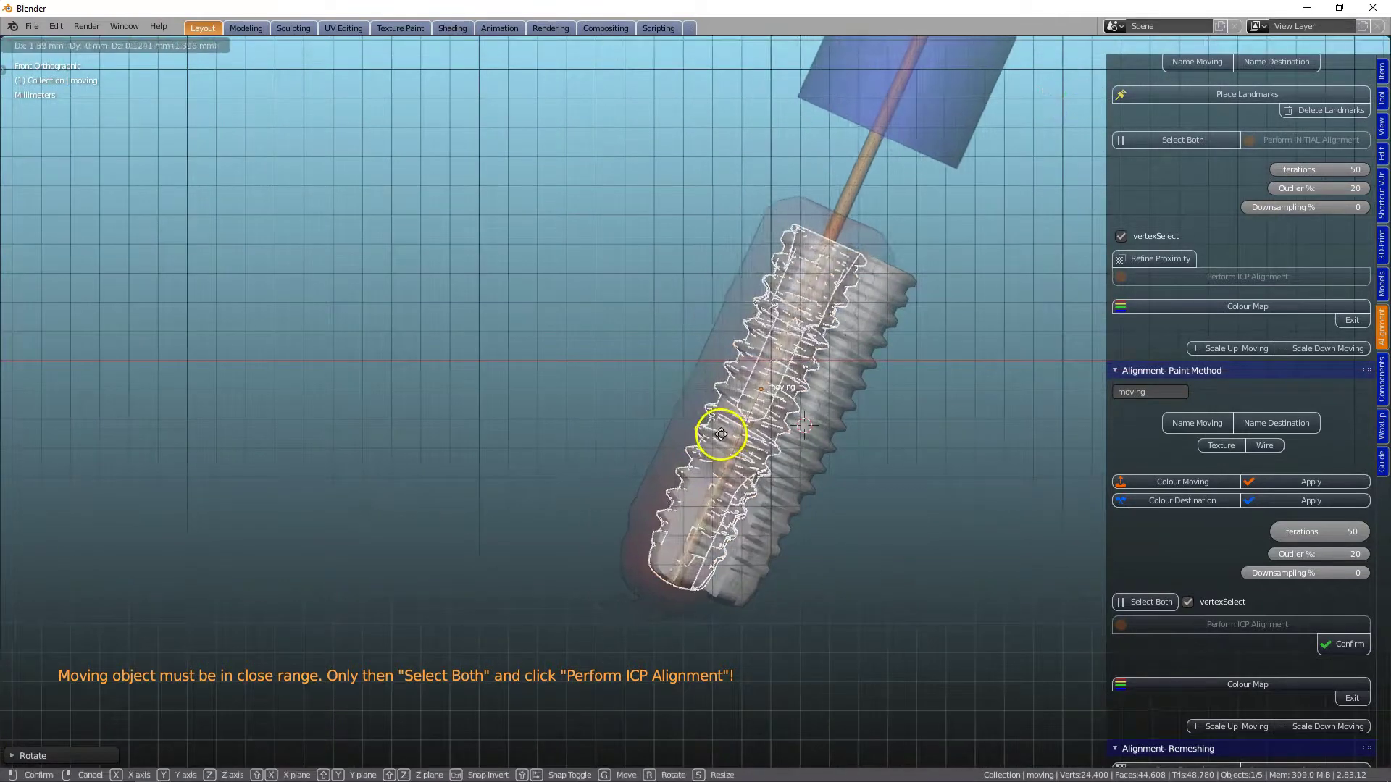
{"action": "left_click", "coordinate": [764, 453]}
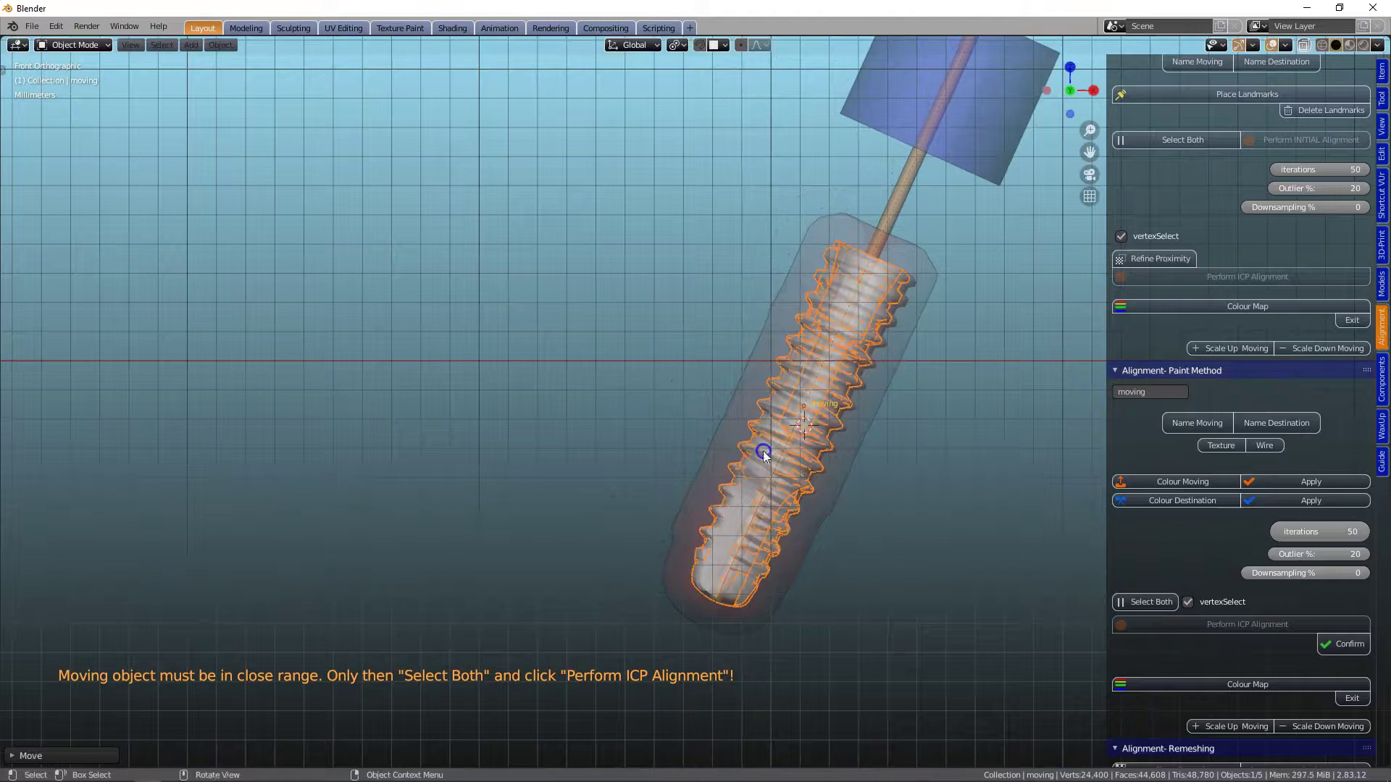
{"action": "key", "text": "r"}
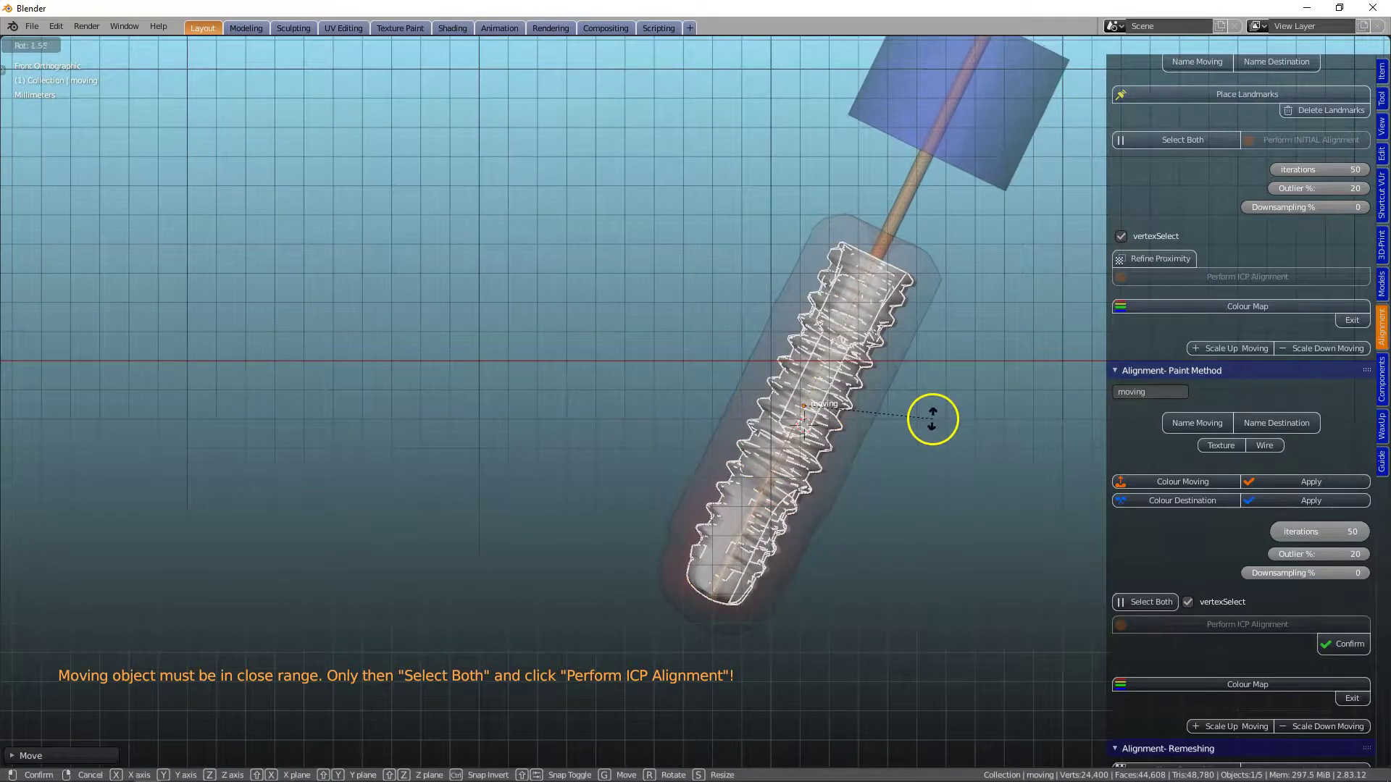
{"action": "left_click", "coordinate": [852, 438]}
{"action": "key", "text": "r"}
{"action": "left_click", "coordinate": [856, 444]}
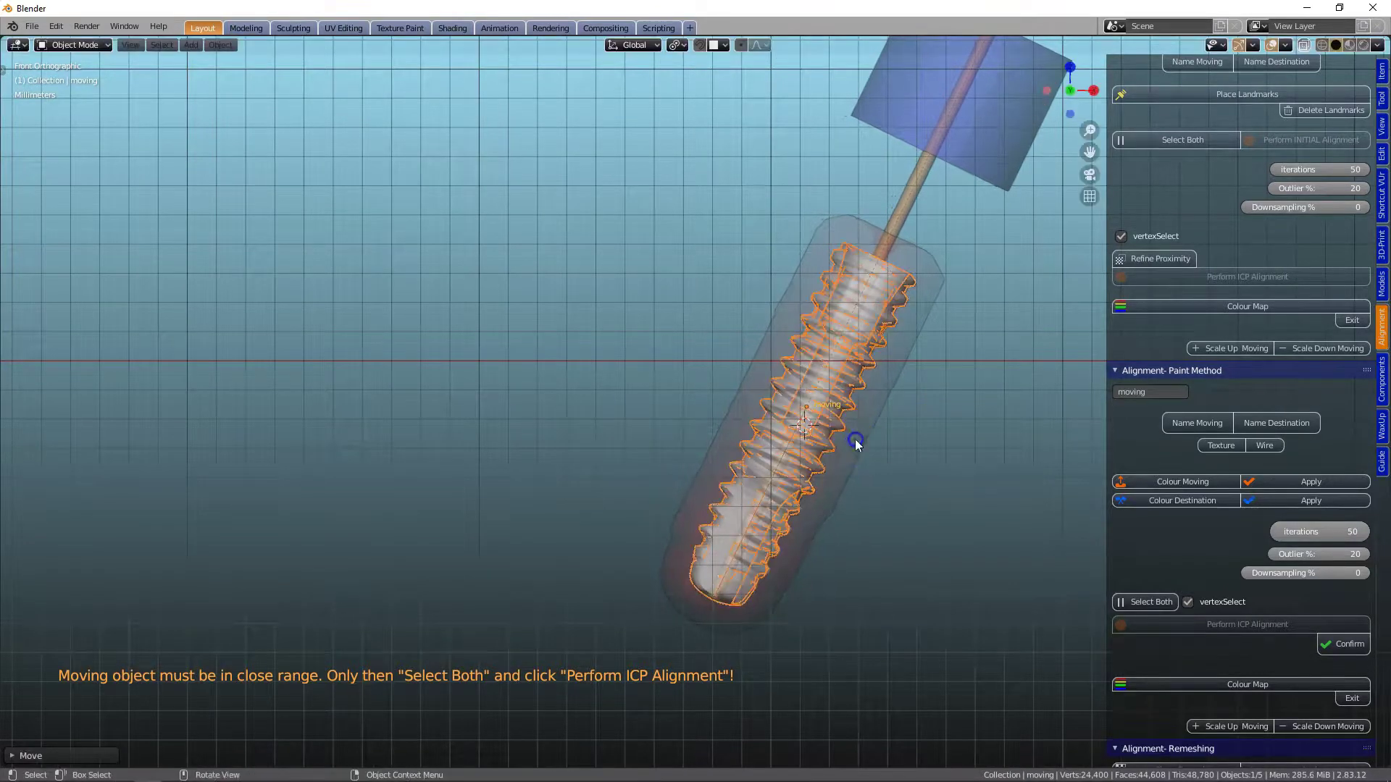
{"action": "key", "text": "grave"}
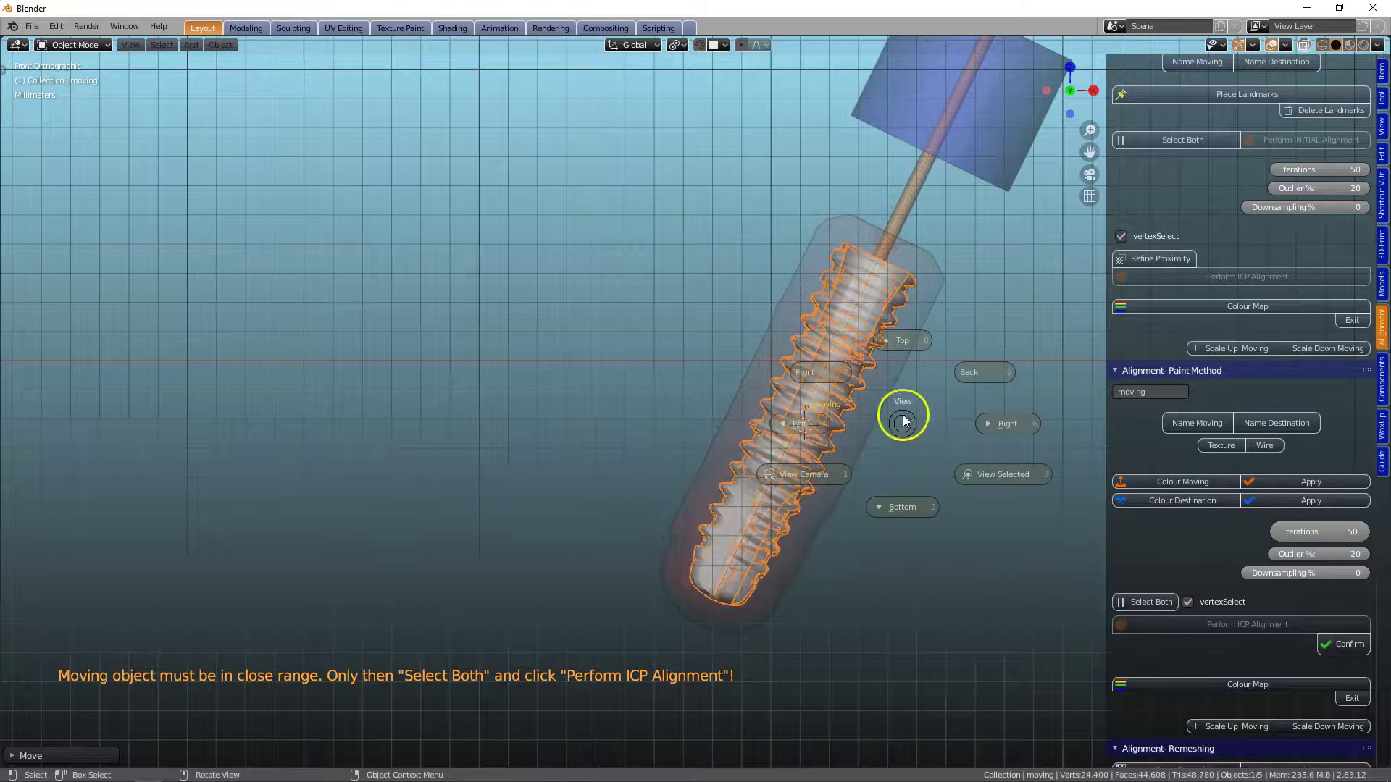
{"action": "left_click", "coordinate": [901, 343]}
{"action": "middle_click_drag", "start_coordinate": [884, 428], "coordinate": [832, 400]}
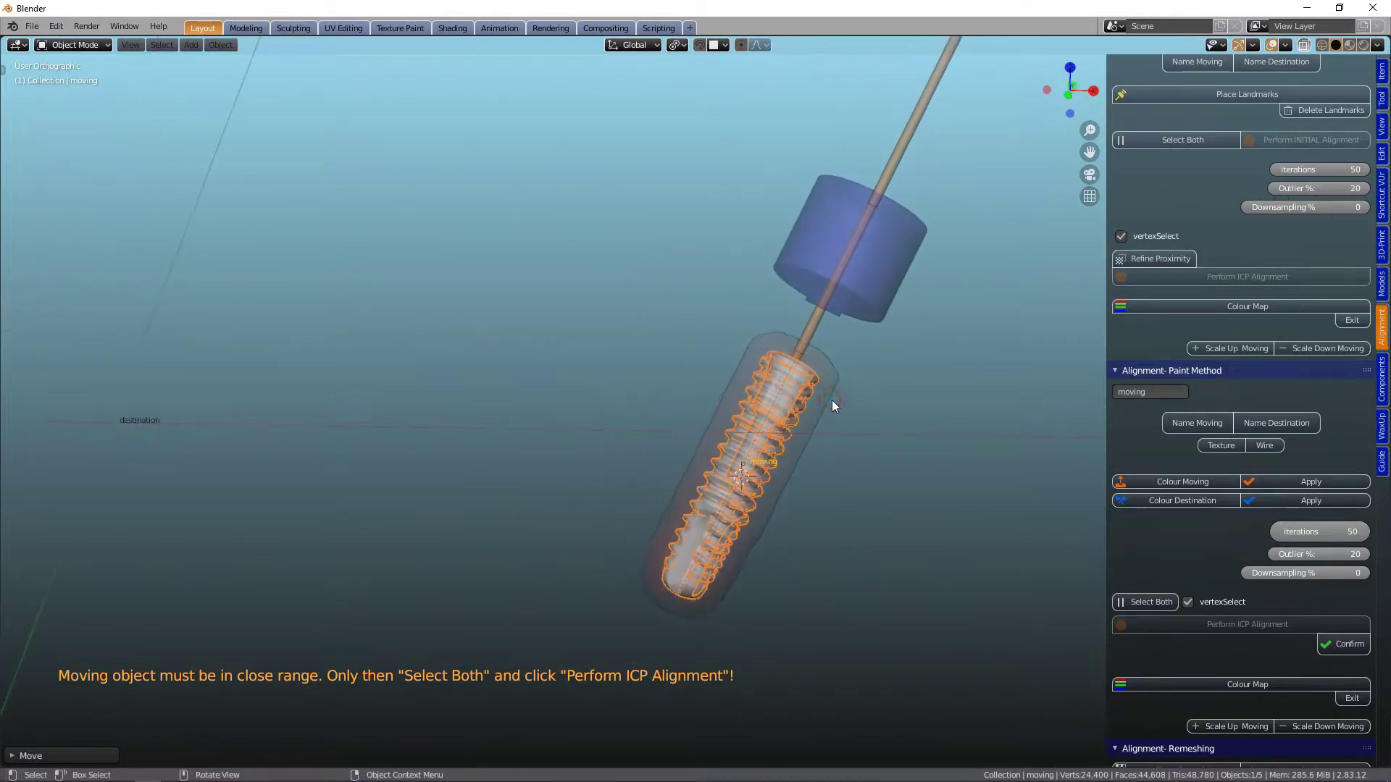
Step: Select both implants, run ICP alignment, then reselect the moving implant
{"action": "left_click", "coordinate": [1143, 603]}
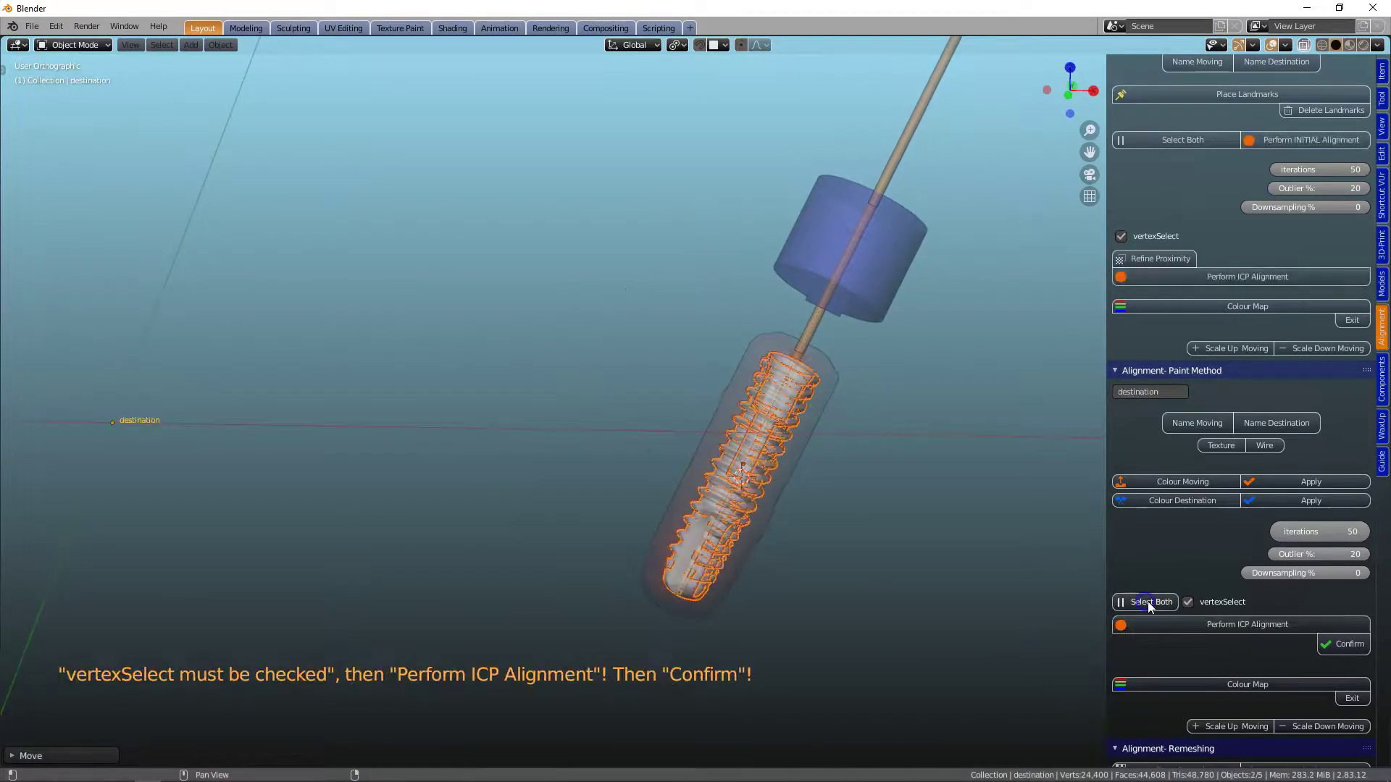
{"action": "left_click", "coordinate": [1247, 624]}
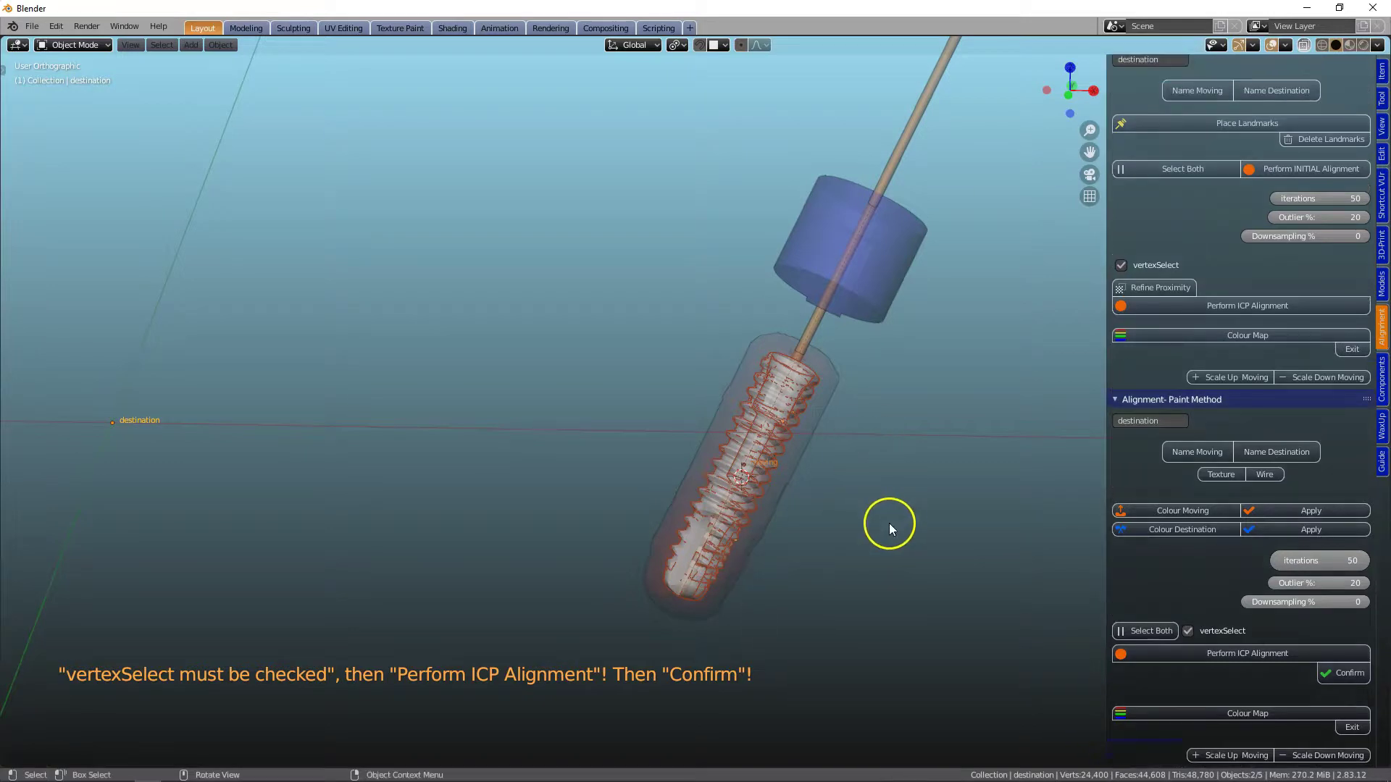
{"action": "scroll", "coordinate": [888, 526], "scroll_direction": "up", "scroll_amount": 3}
{"action": "middle_click_drag", "start_coordinate": [904, 541], "coordinate": [742, 495], "text": "shift"}
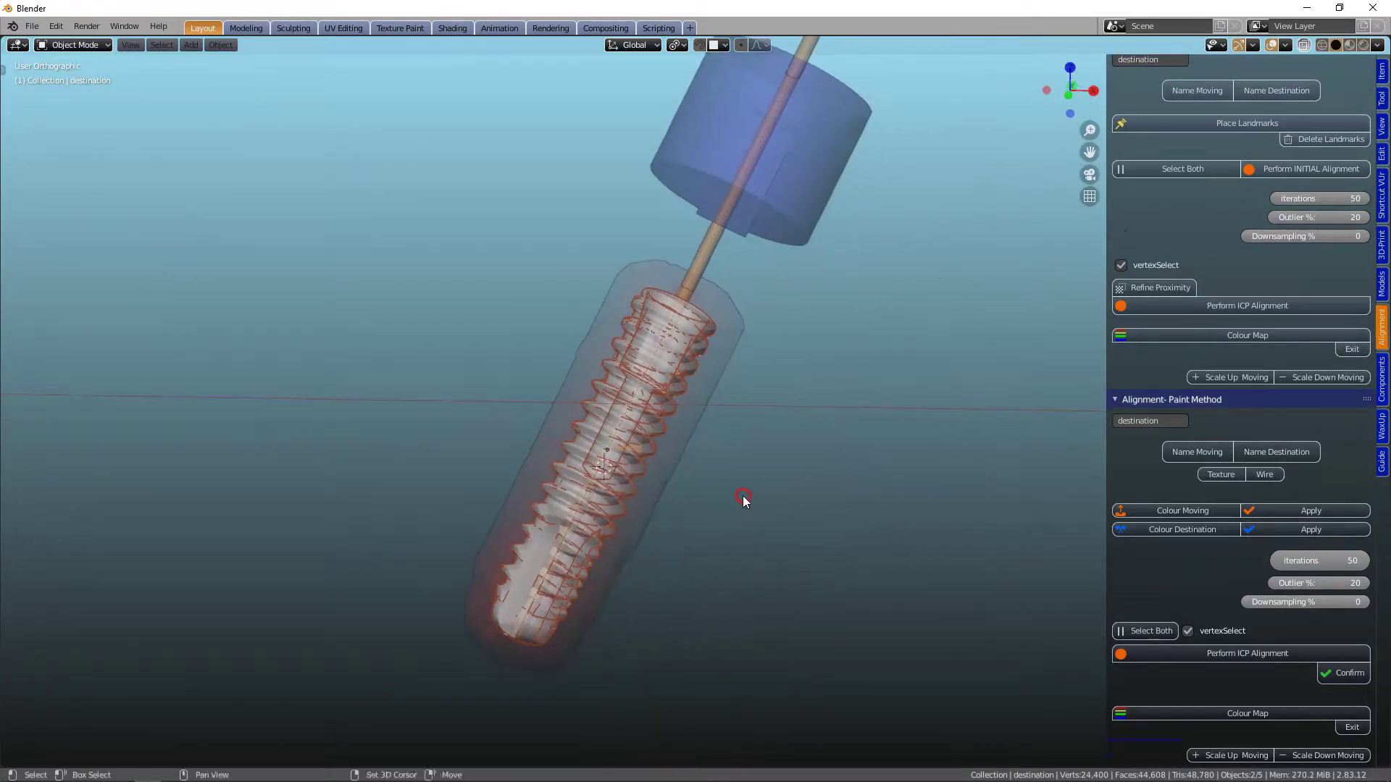
{"action": "left_click", "coordinate": [624, 396]}
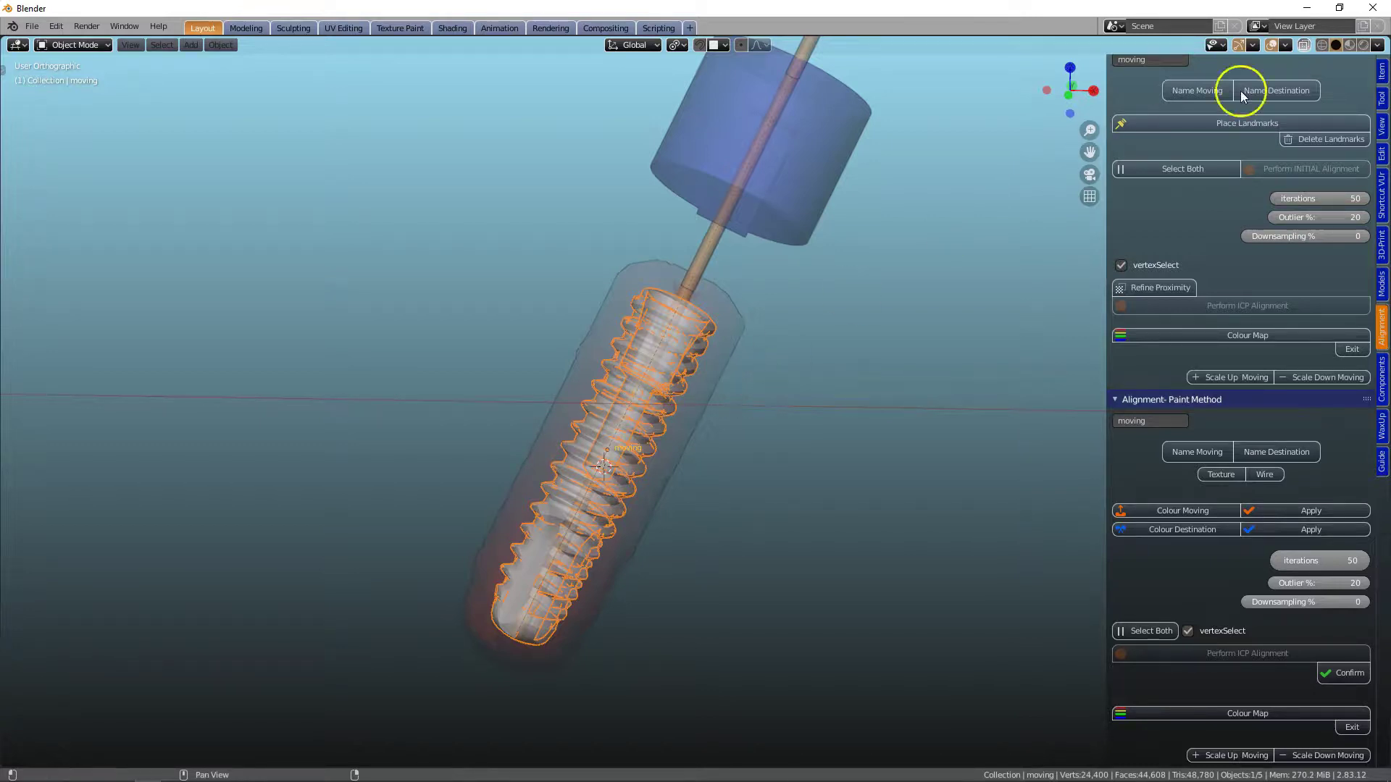
Step: Show the aligned implant's transform: Y rotation 25.7°, dimensions 3 × 3 × 13 mm
{"action": "left_click", "coordinate": [1382, 71]}
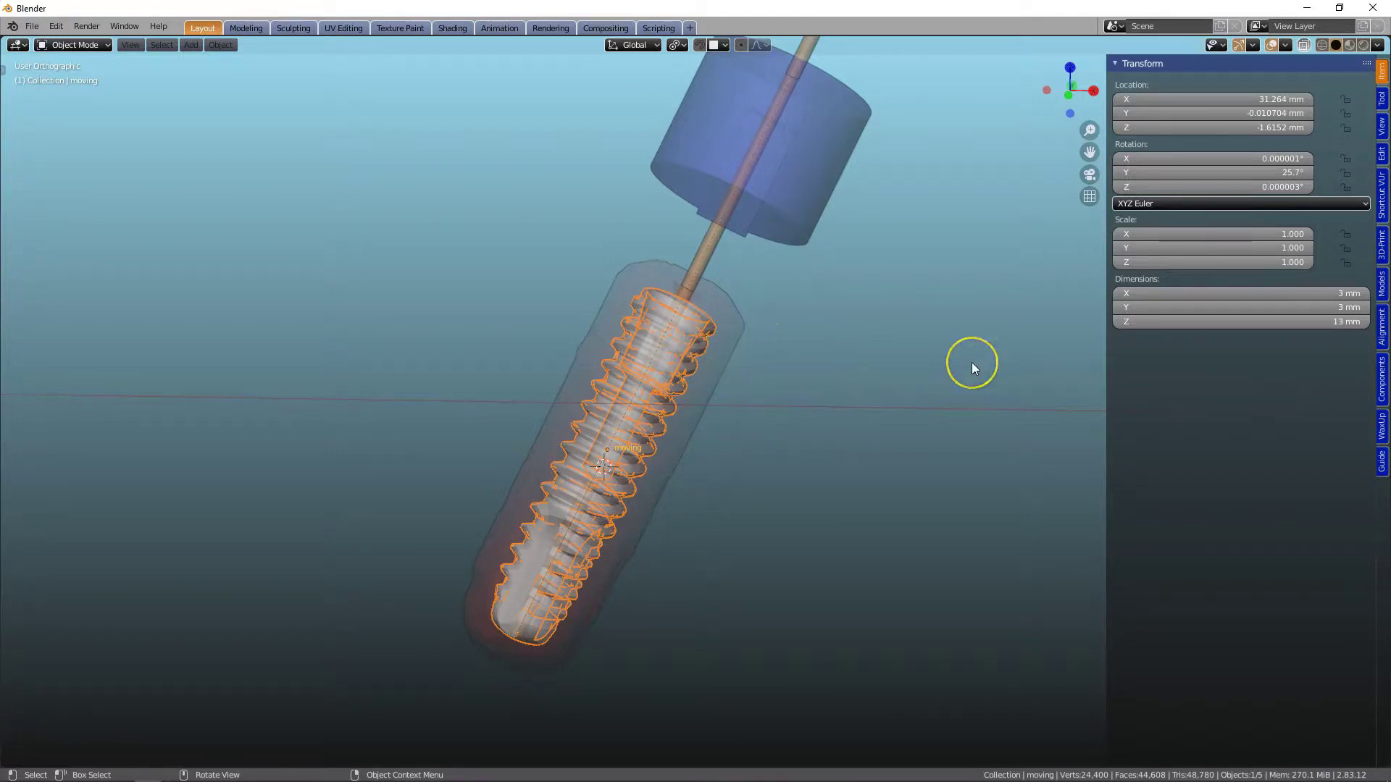
Step: Turn off X-ray and rename the aligned implant to 'Implant' in the Guide panel
{"action": "left_click", "coordinate": [1383, 463]}
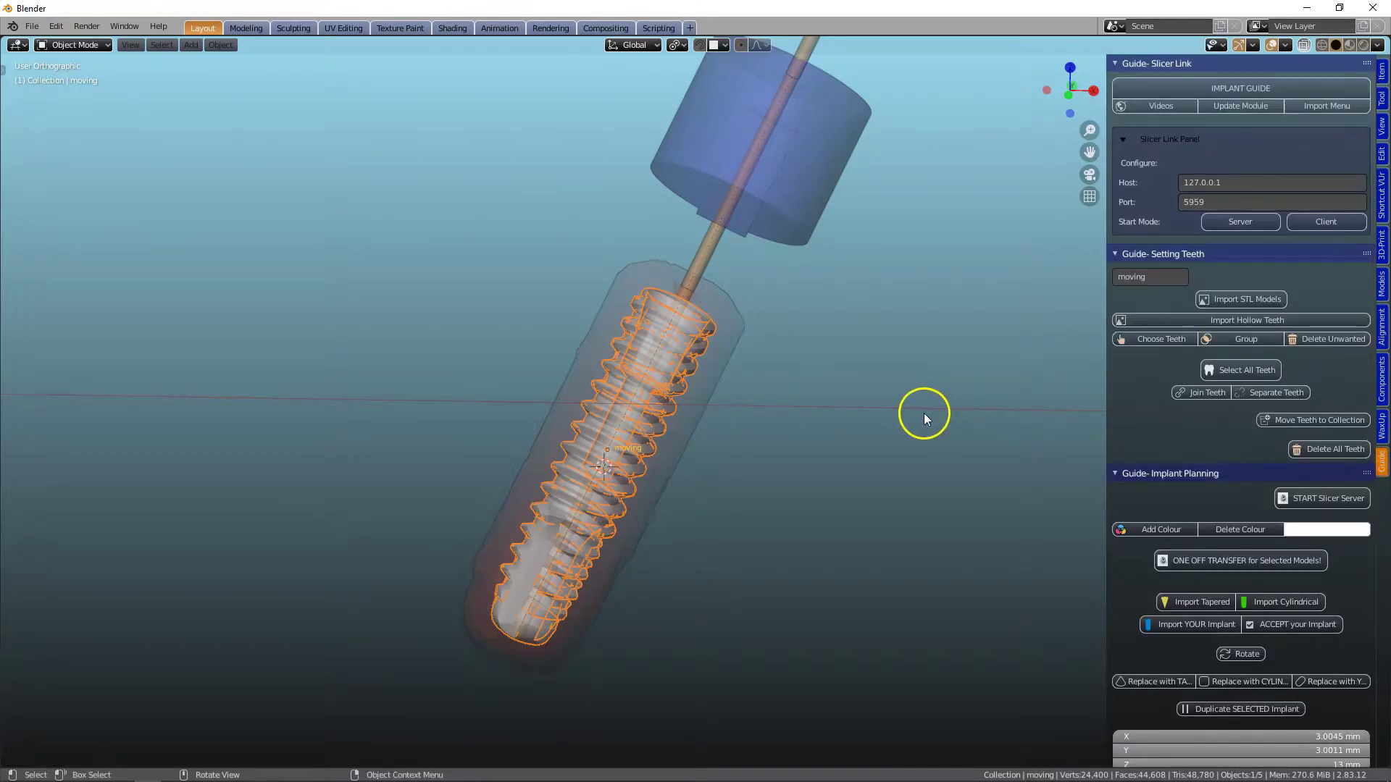
{"action": "left_click", "coordinate": [1304, 45]}
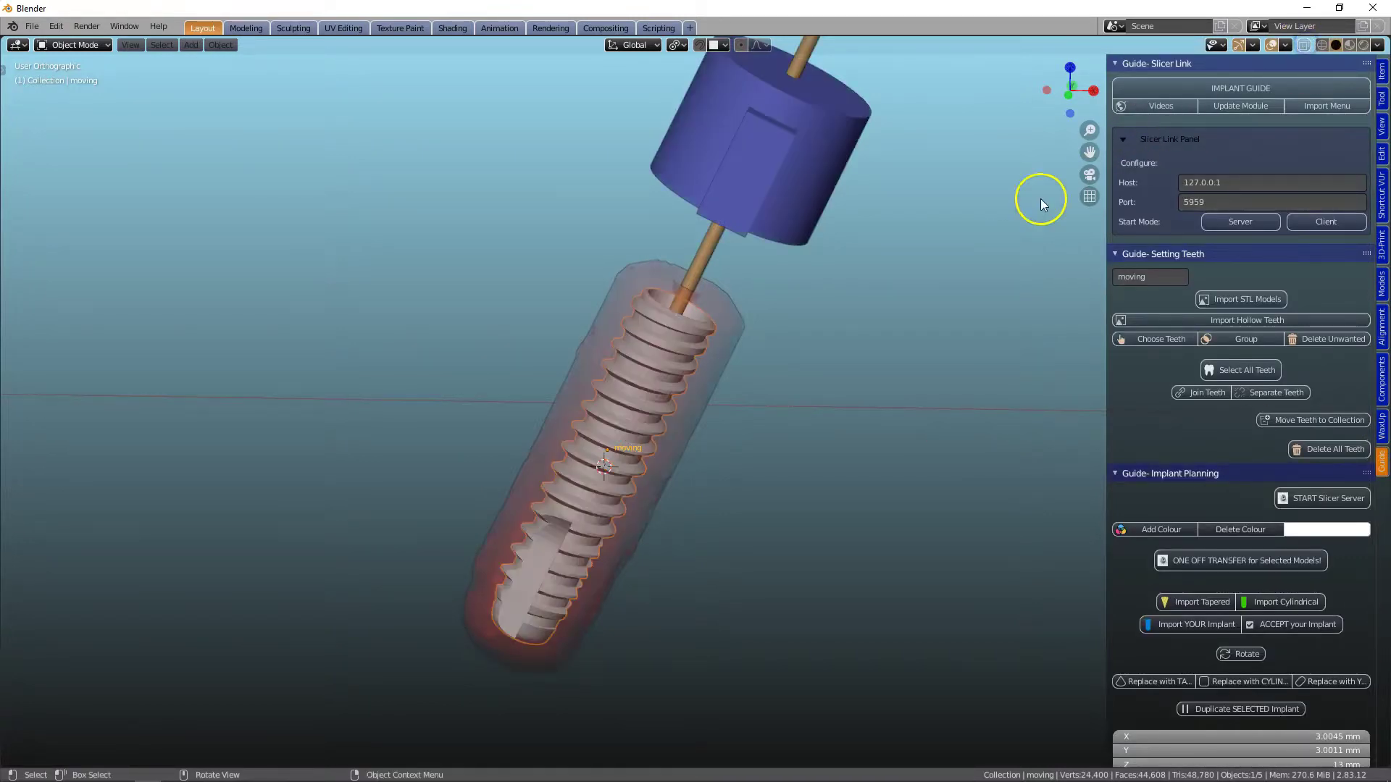
{"action": "scroll", "coordinate": [714, 423], "scroll_direction": "up", "scroll_amount": 2}
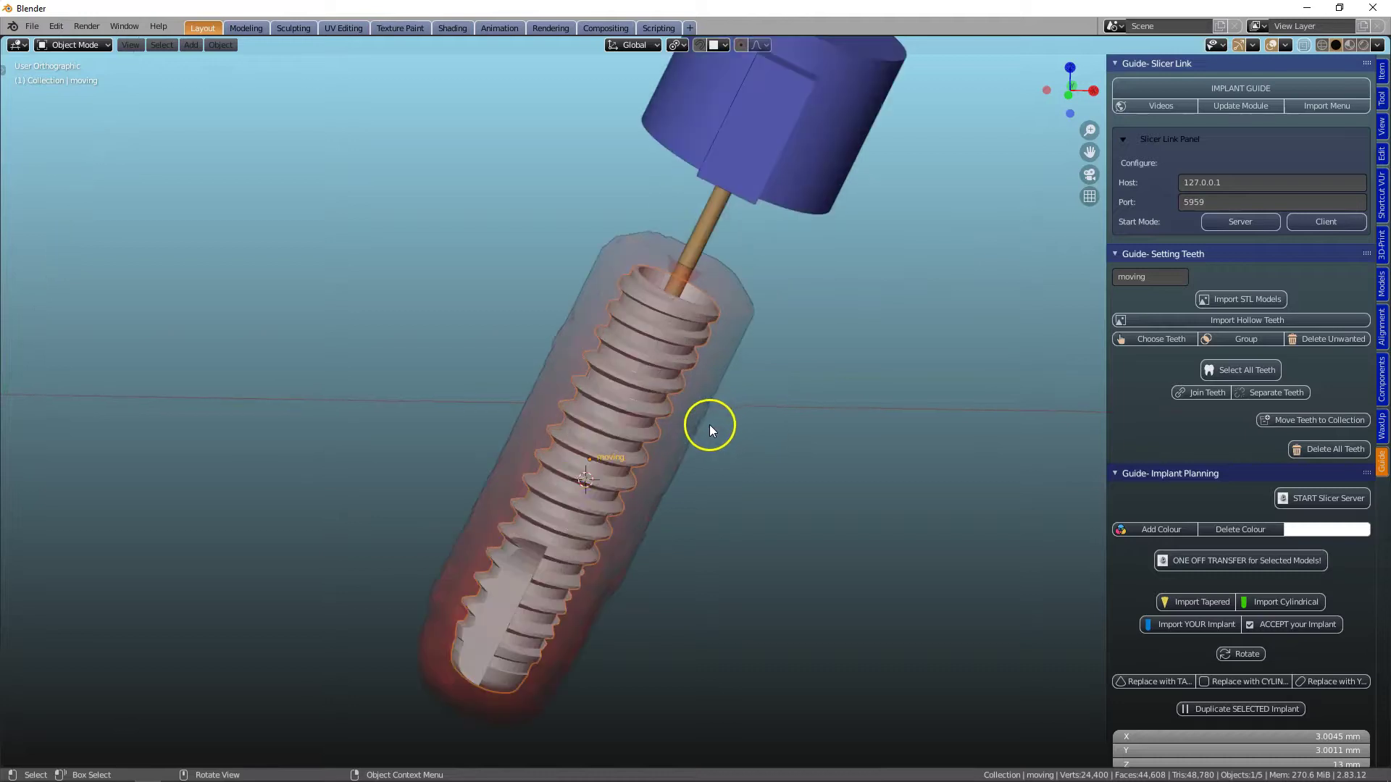
{"action": "left_click", "coordinate": [1158, 277]}
{"action": "type", "text": "Implan"}
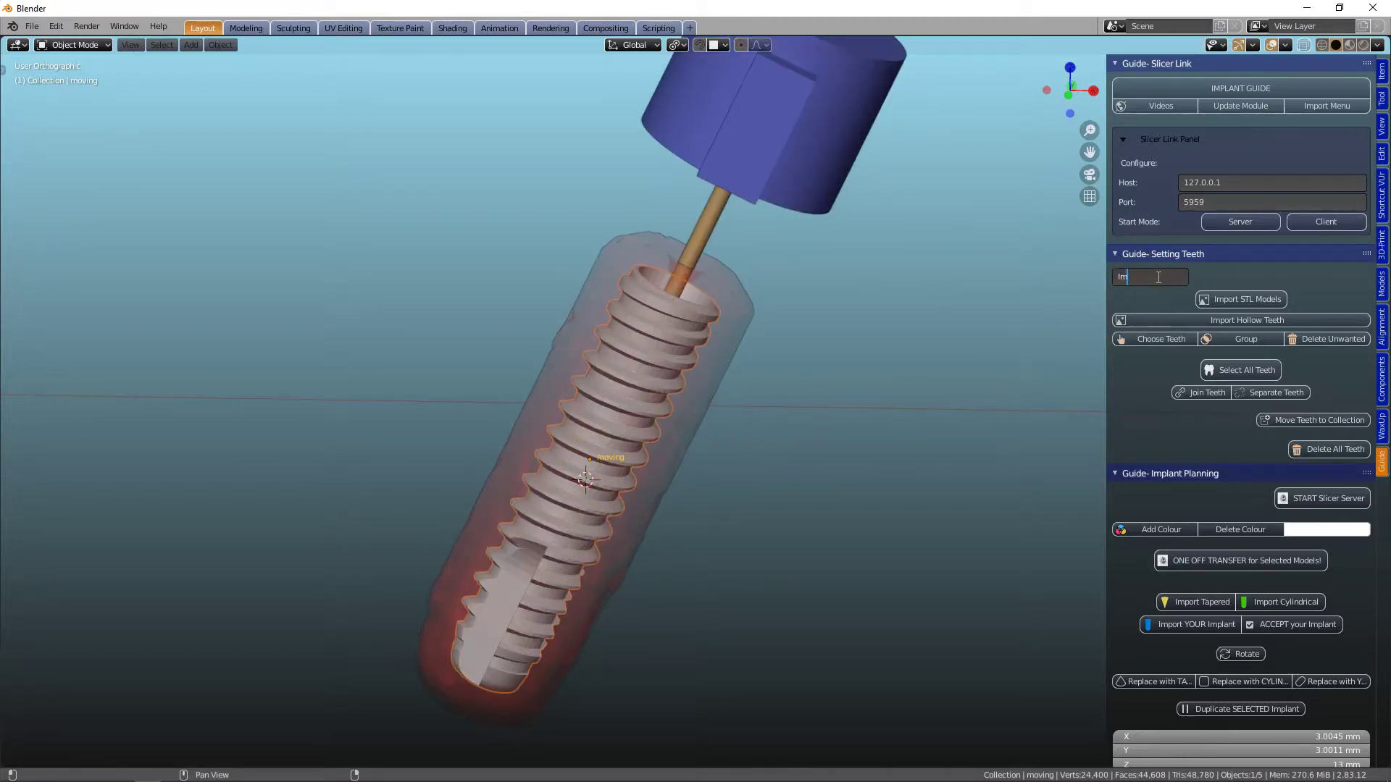
{"action": "type", "text": "t"}
{"action": "left_click", "coordinate": [834, 450]}
{"action": "scroll", "coordinate": [833, 449], "scroll_direction": "down", "scroll_amount": 4}
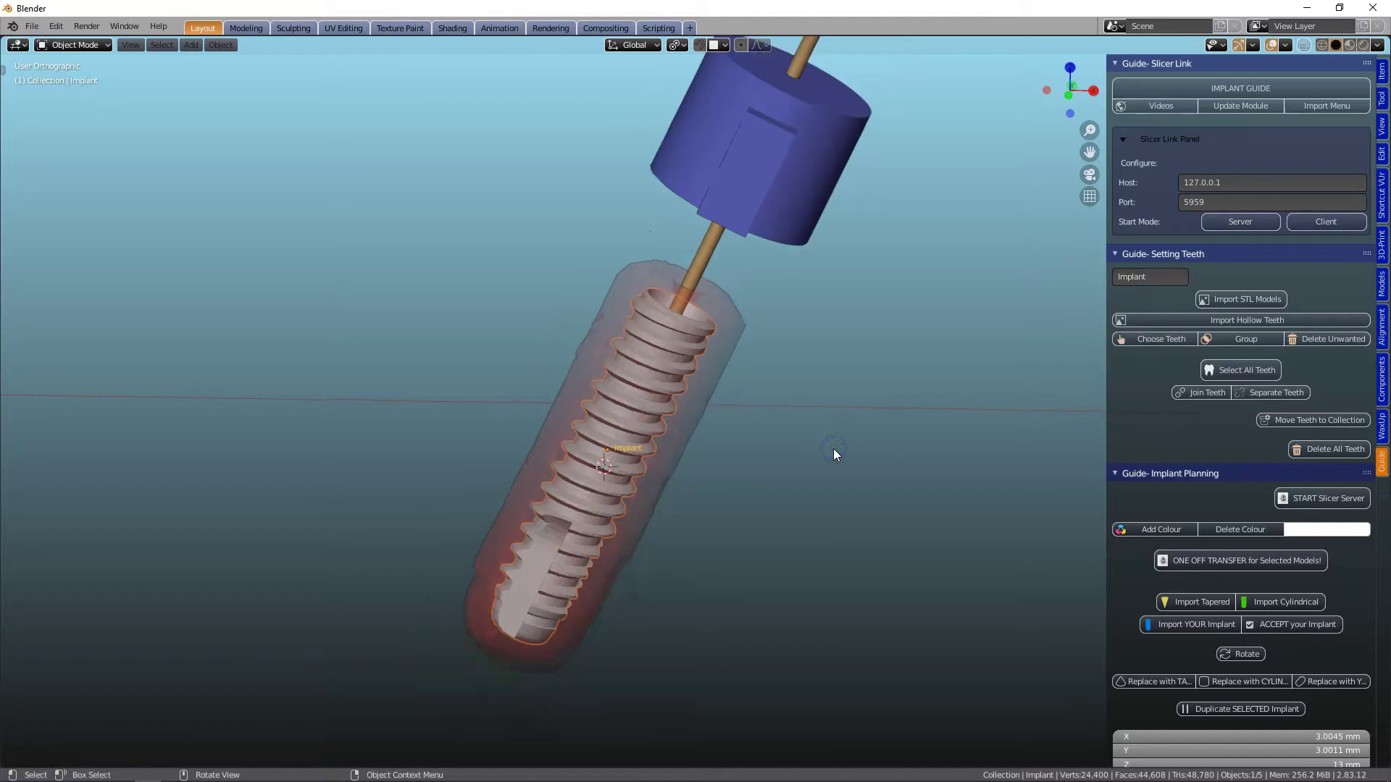
{"action": "scroll", "coordinate": [1227, 529], "scroll_direction": "down", "scroll_amount": 2}
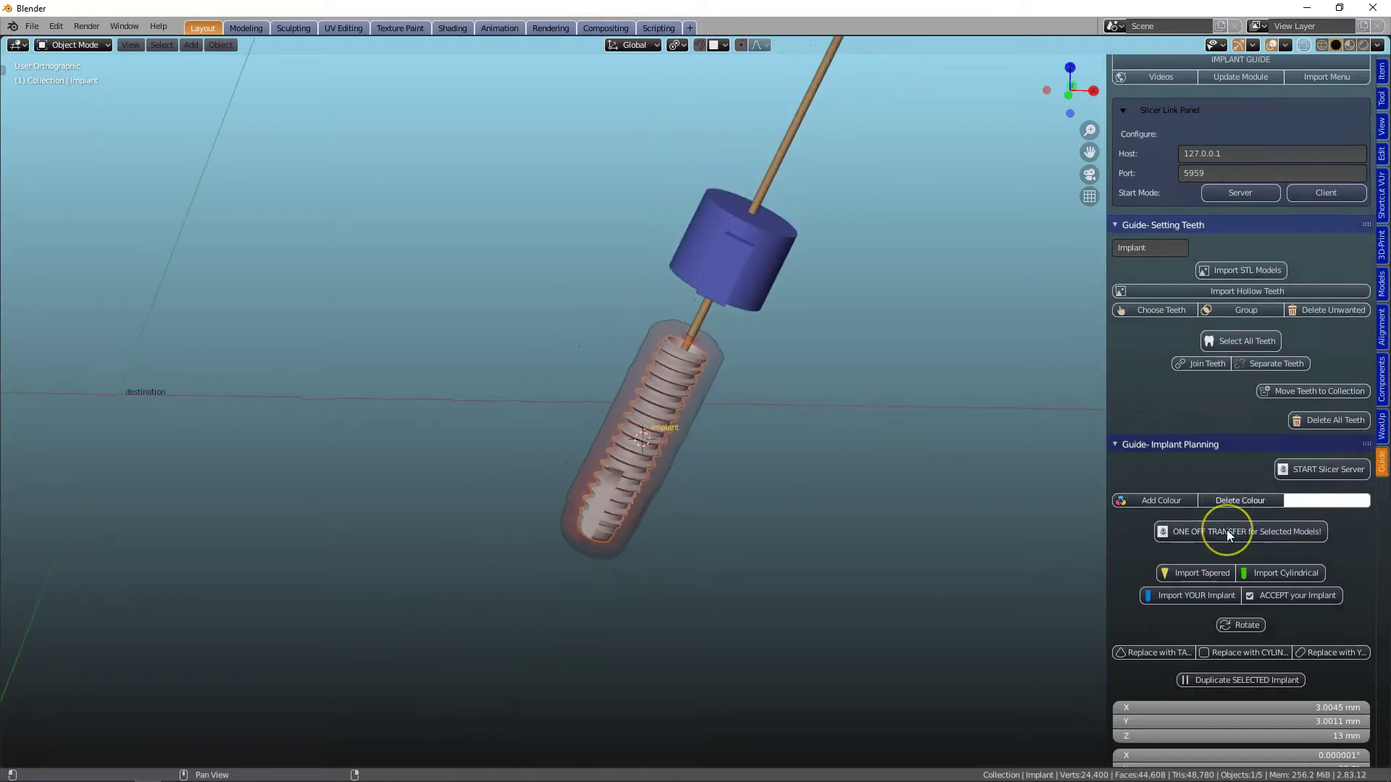
{"action": "middle_click_drag", "start_coordinate": [931, 506], "coordinate": [859, 612], "text": "shift"}
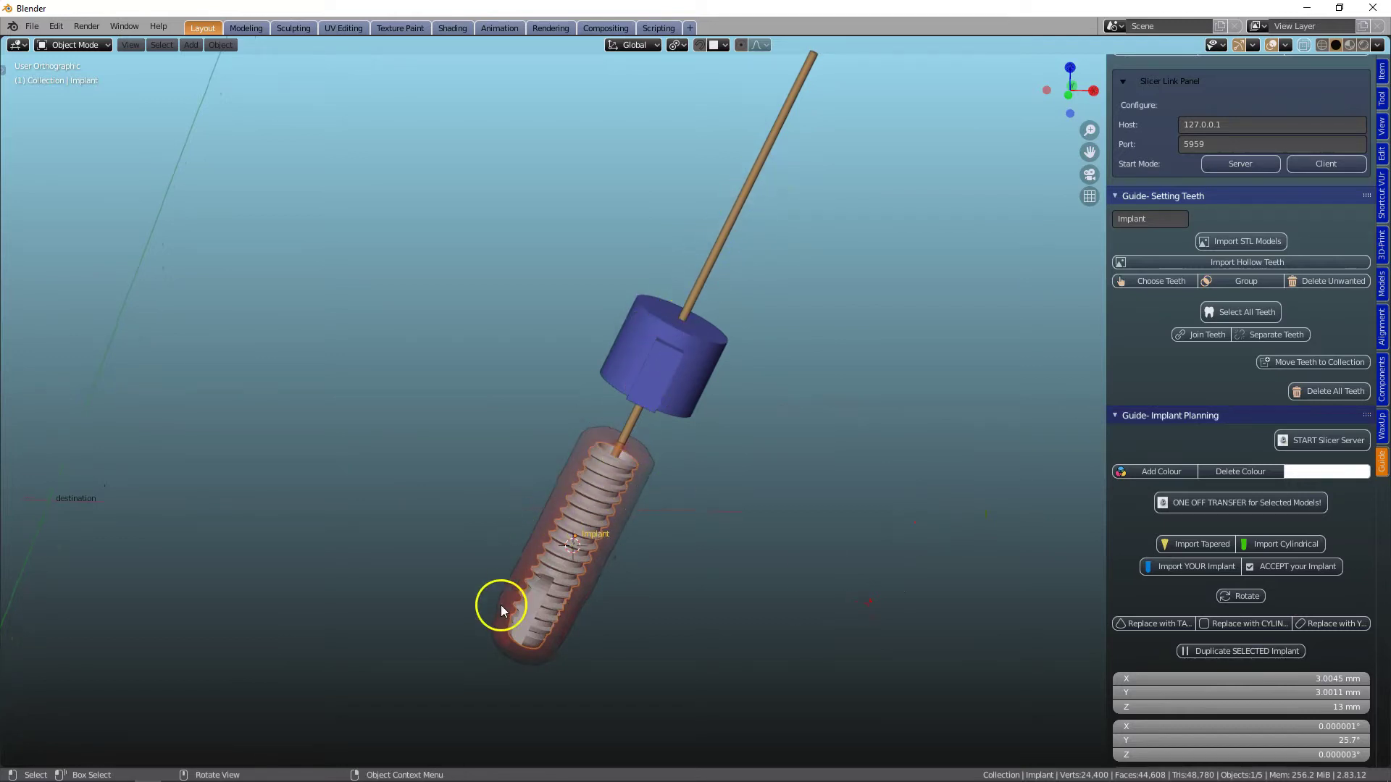
{"action": "mouse_move", "coordinate": [711, 559]}
{"action": "middle_mouse_down", "text": "shift"}
{"action": "mouse_move", "coordinate": [728, 552]}
{"action": "mouse_move", "coordinate": [701, 556]}
{"action": "middle_mouse_up", "text": "shift"}
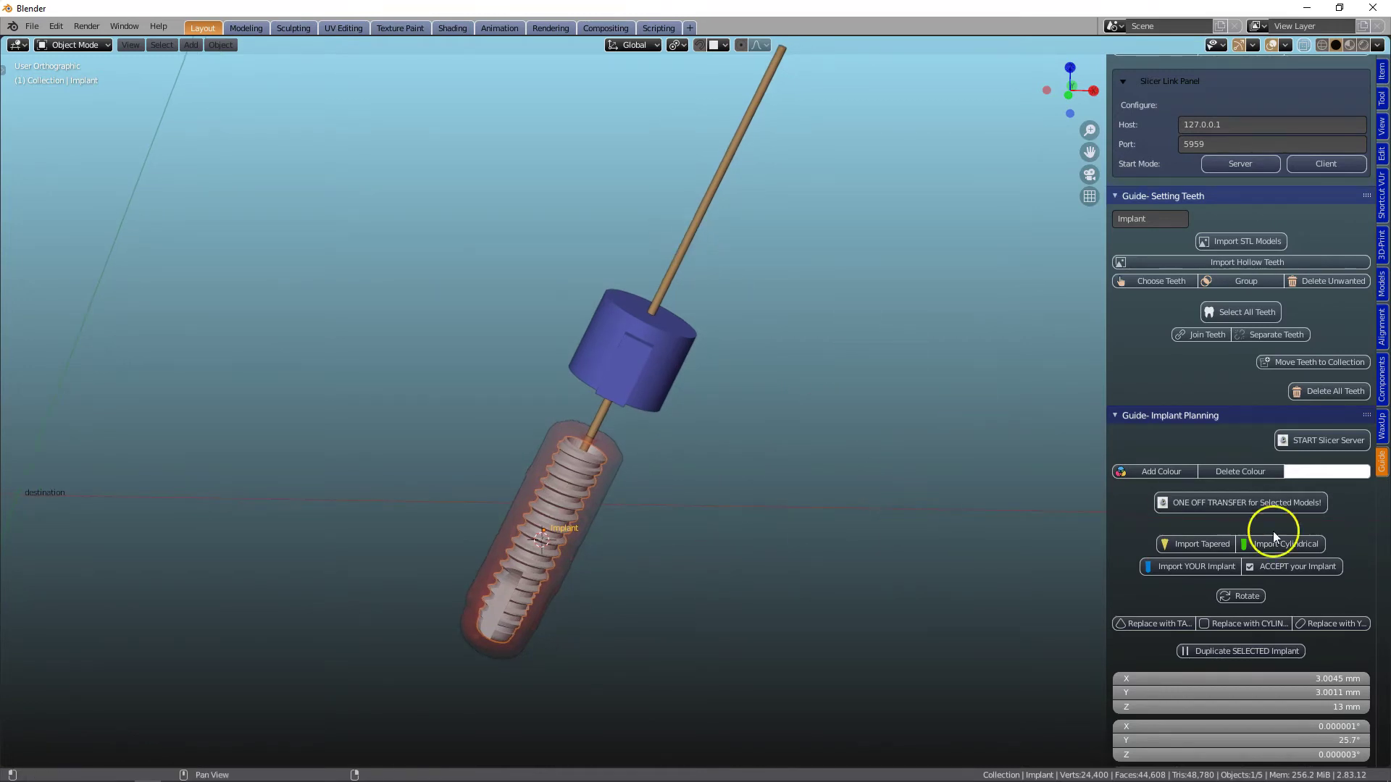
{"action": "scroll", "coordinate": [1275, 550], "scroll_direction": "down", "scroll_amount": 12}
{"action": "scroll", "coordinate": [1276, 550], "scroll_direction": "down", "scroll_amount": 4}
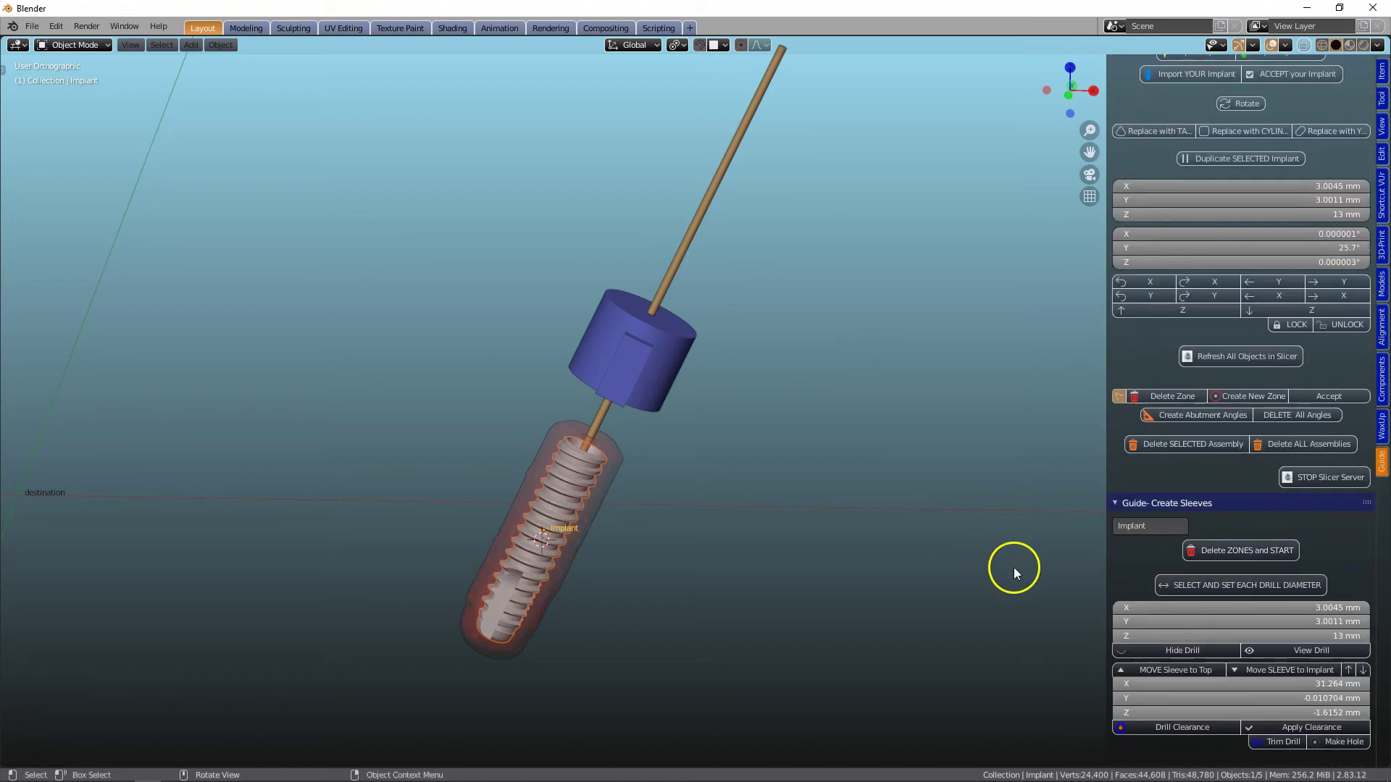